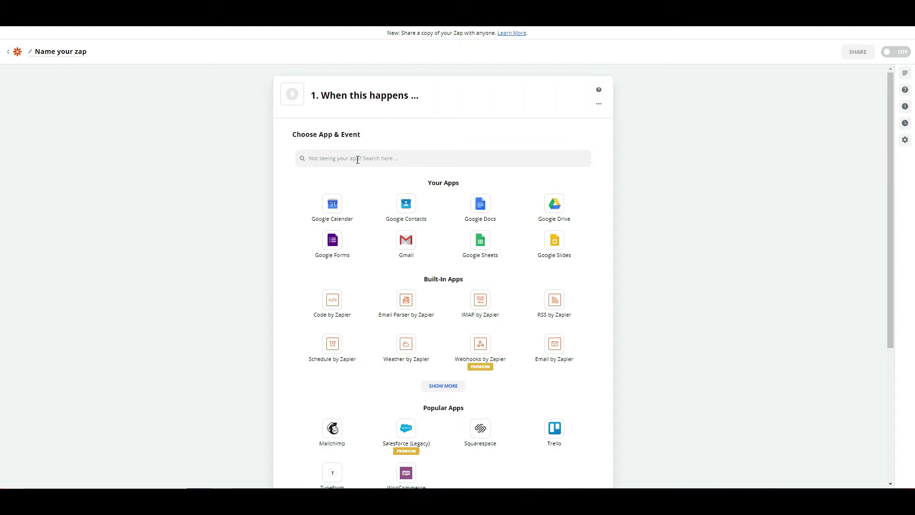
# Set the zap's trigger to Google Docs with the New Document event.
pyautogui.click(358, 160)
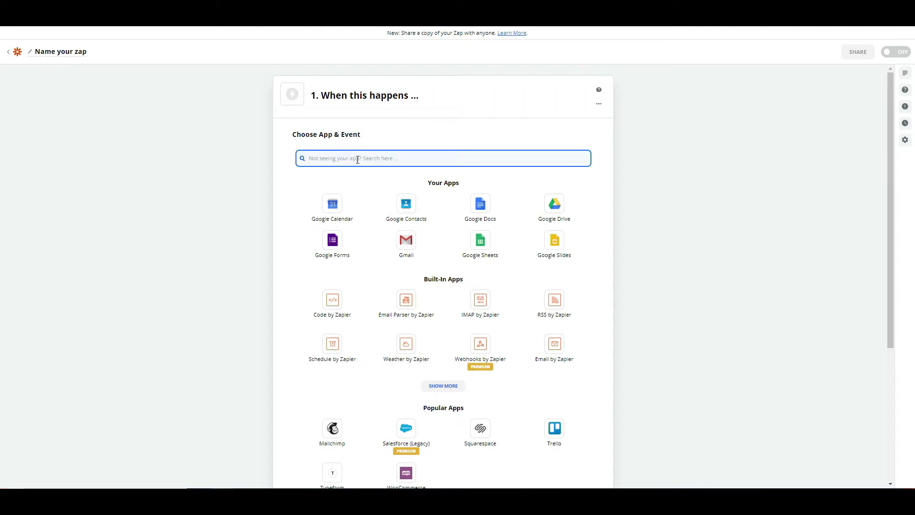
pyautogui.write('goo')
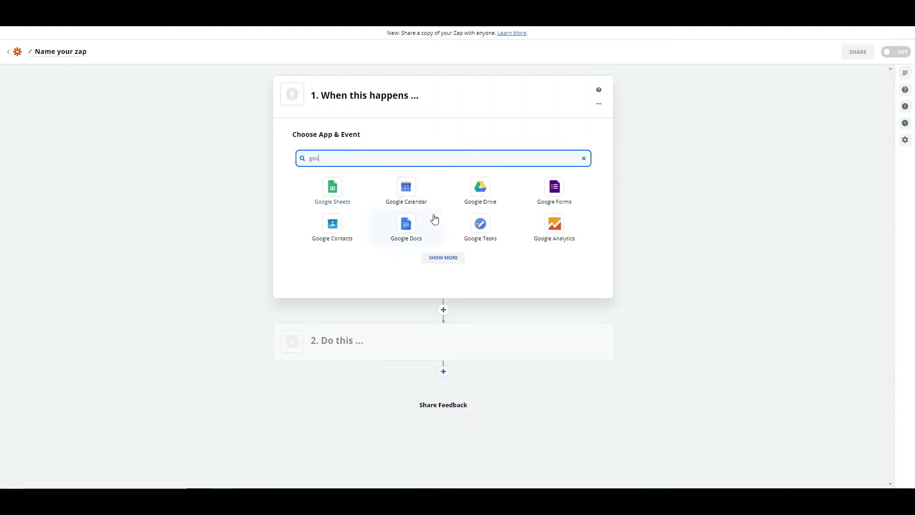
pyautogui.click(407, 223)
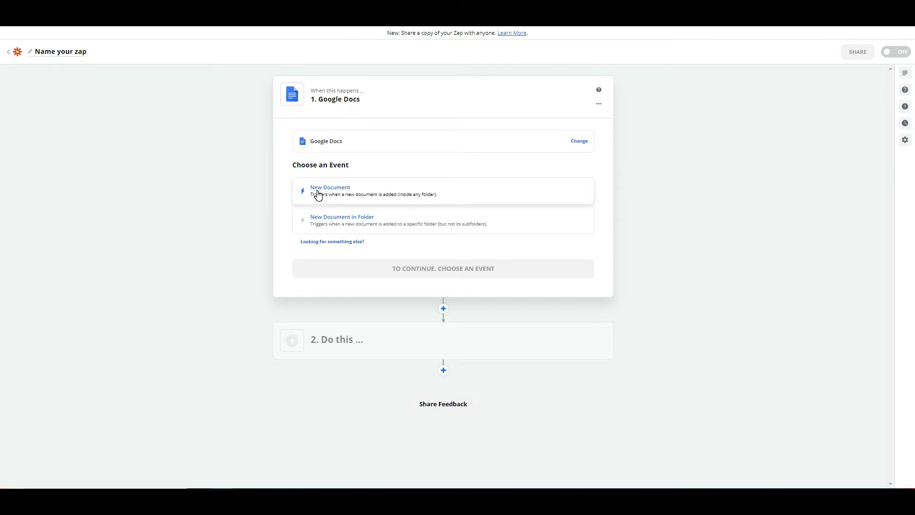
pyautogui.click(318, 194)
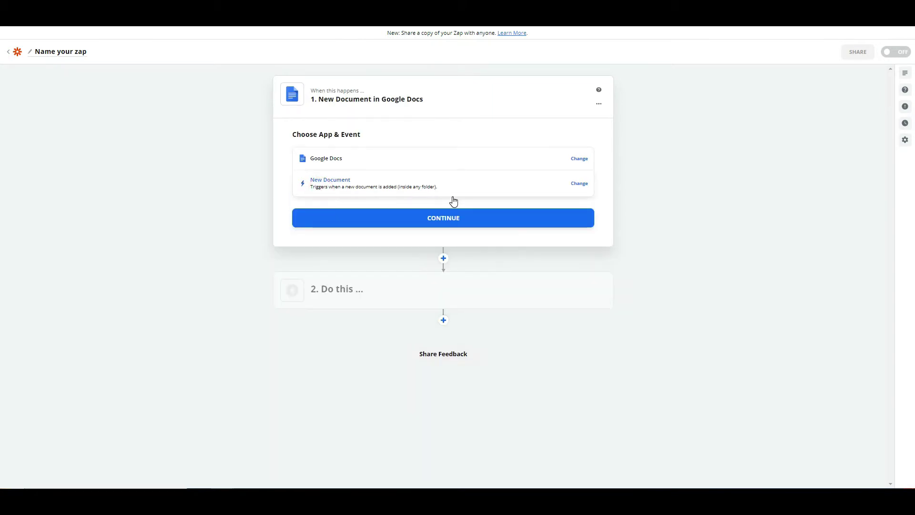
pyautogui.click(463, 222)
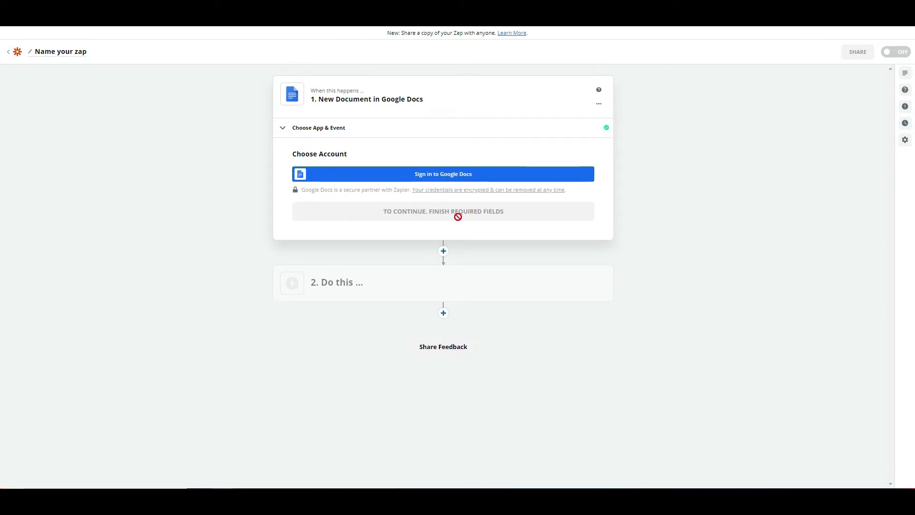
# Connect a Google account to the Google Docs trigger and allow Zapier to access its Drive files.
pyautogui.click(443, 174)
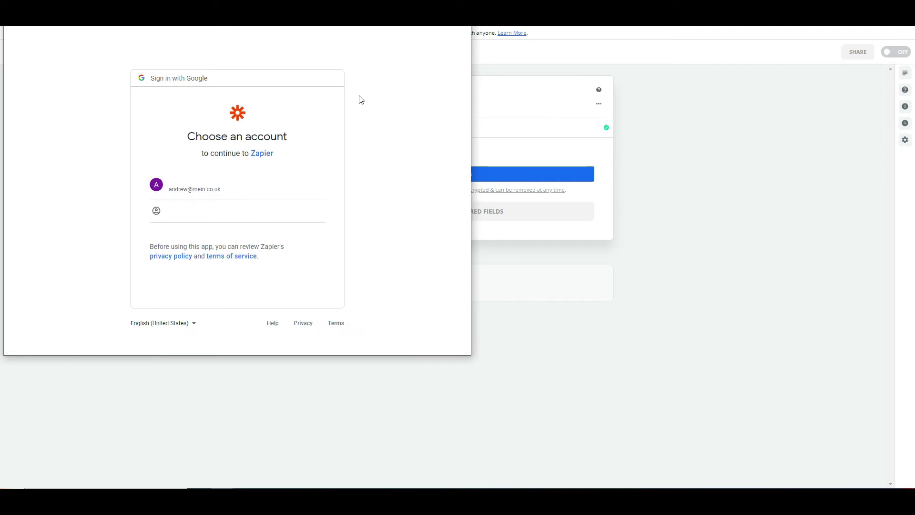
pyautogui.click(196, 191)
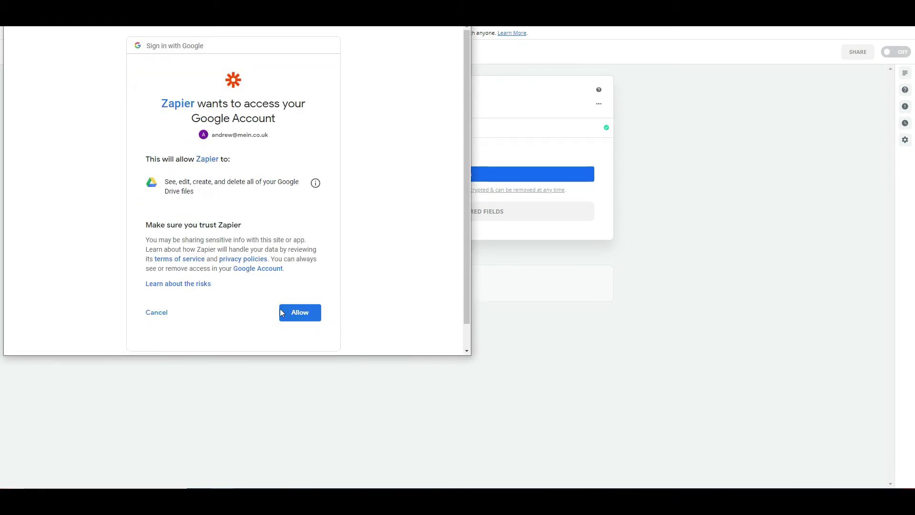
pyautogui.click(298, 316)
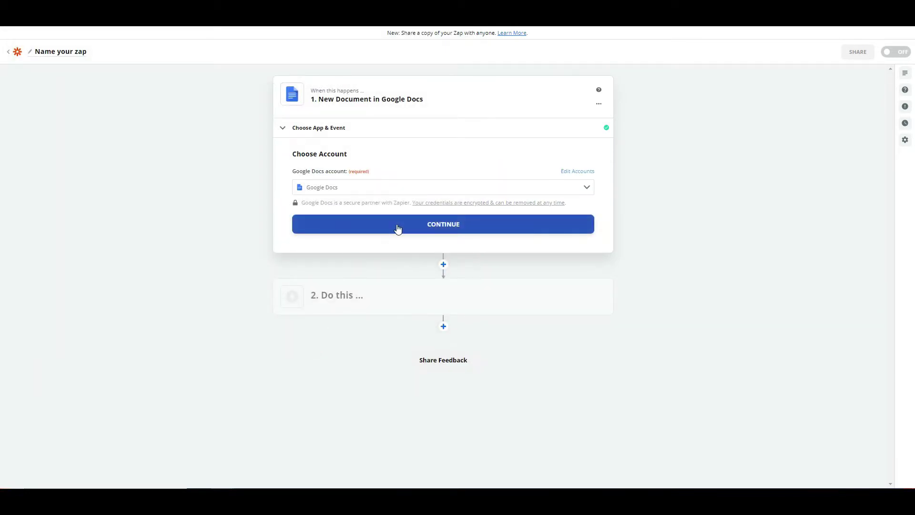
# Confirm the connected Google Docs account and test the trigger with a found document.
pyautogui.click(398, 229)
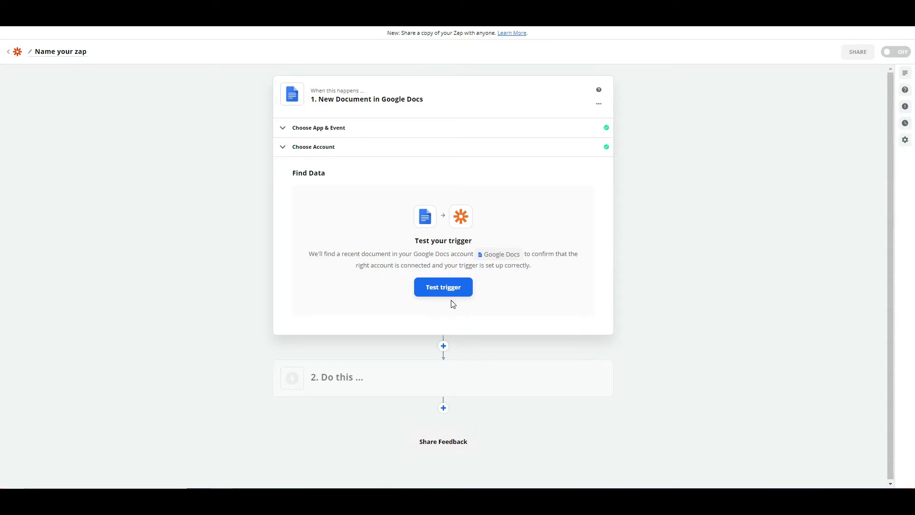
pyautogui.click(450, 291)
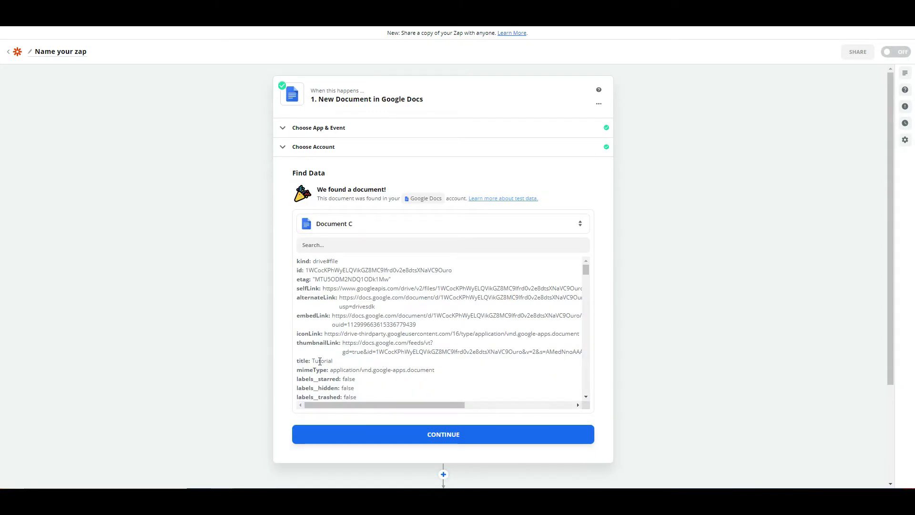
pyautogui.click(441, 438)
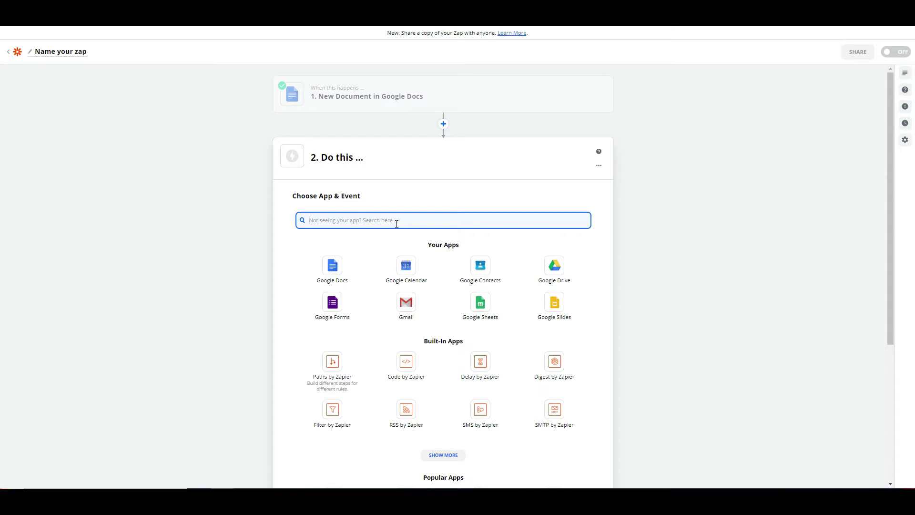
# Set the zap's second step to Formatter by Zapier with the Text event.
pyautogui.write('fora')
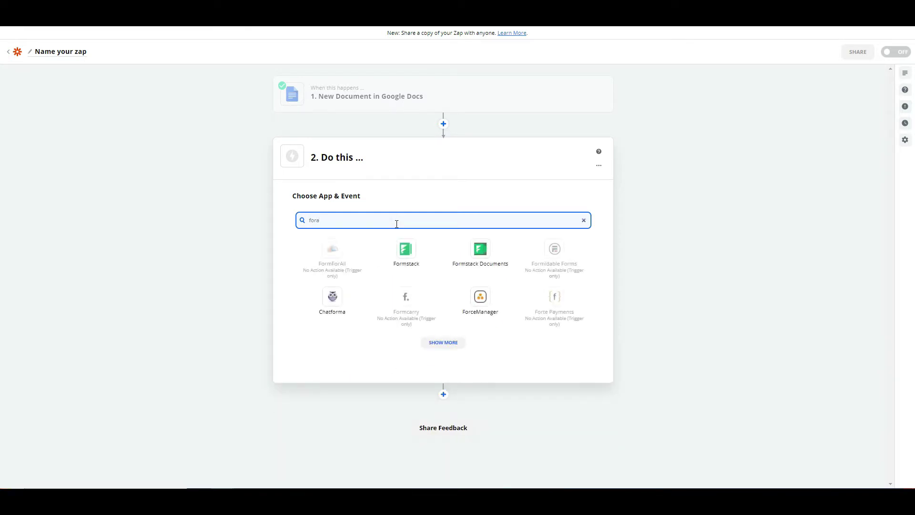
pyautogui.press('BackSpace')
pyautogui.write('matter')
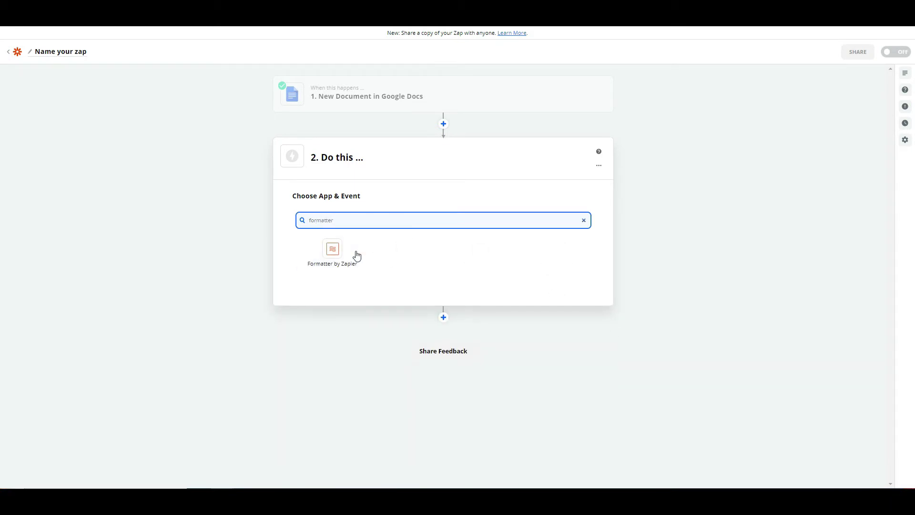
pyautogui.click(333, 251)
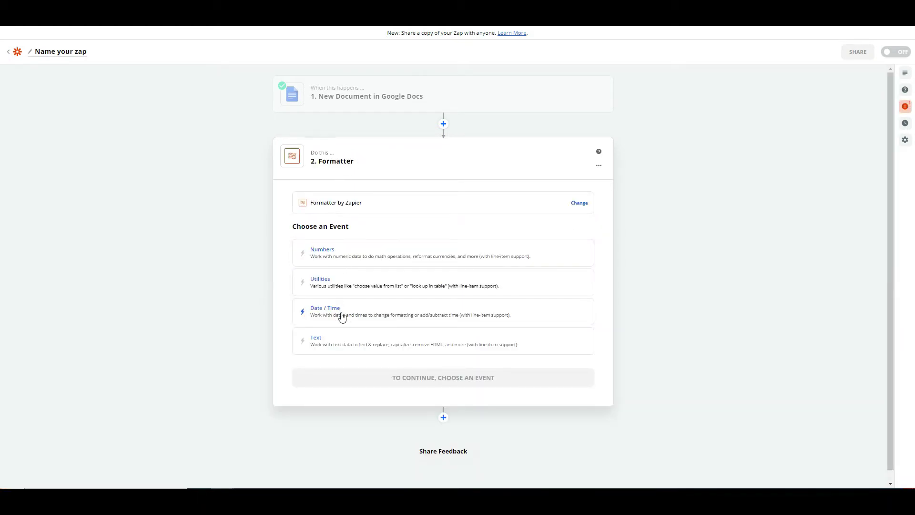
pyautogui.click(342, 342)
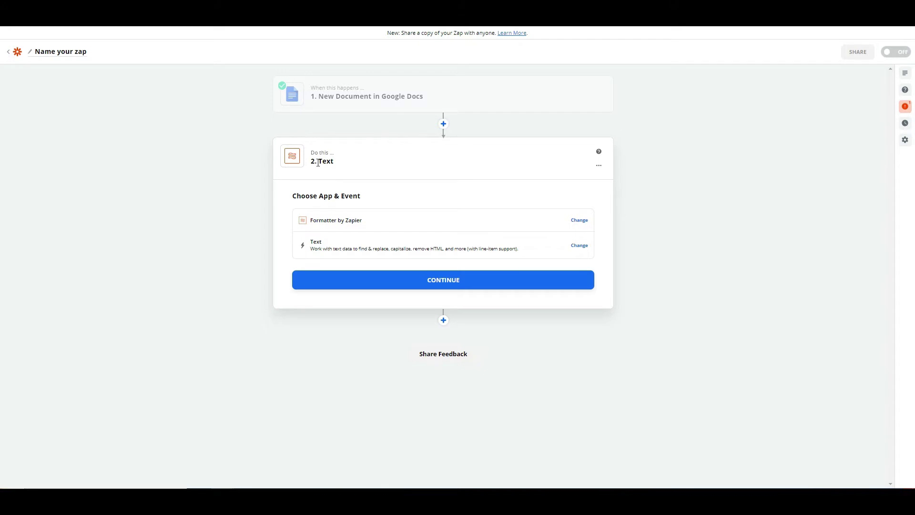
# Rename the Formatter step as Word Count and confirm Text as its event.
pyautogui.click(598, 165)
pyautogui.click(587, 179)
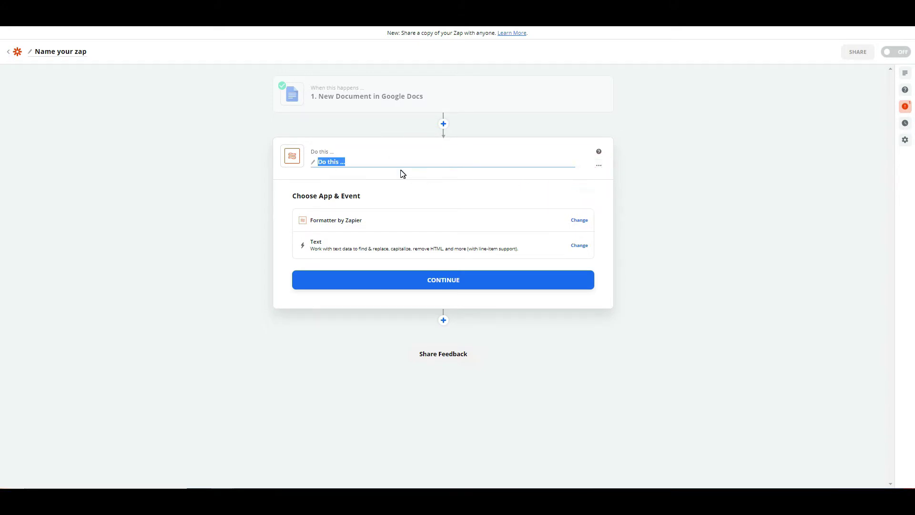
pyautogui.write('Word Count')
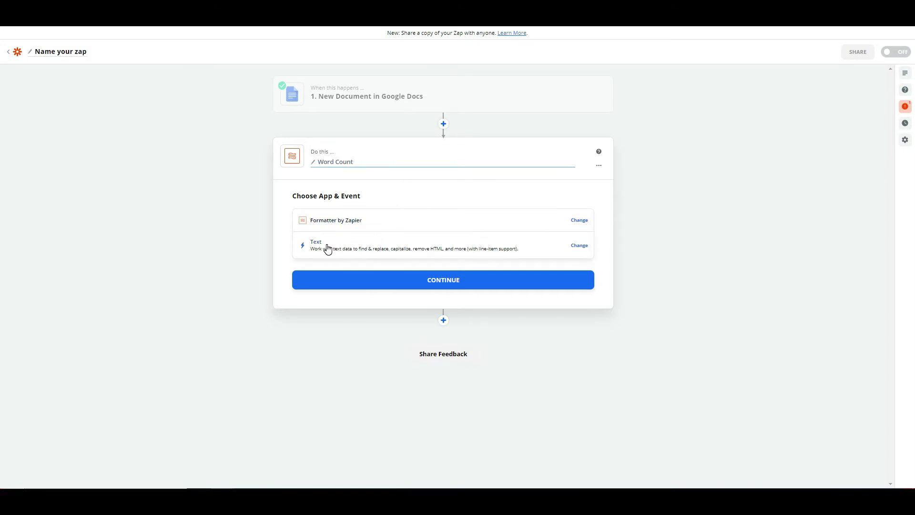
pyautogui.click(357, 253)
pyautogui.click(342, 346)
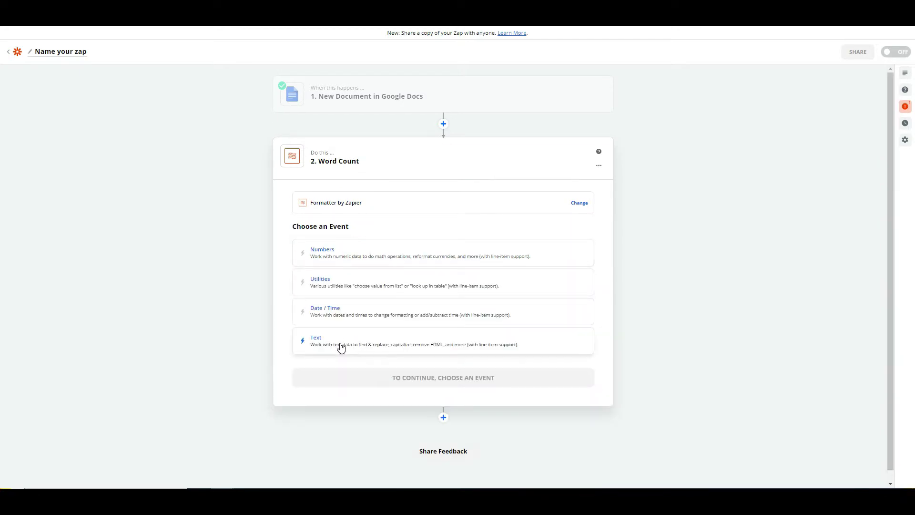
pyautogui.click(368, 282)
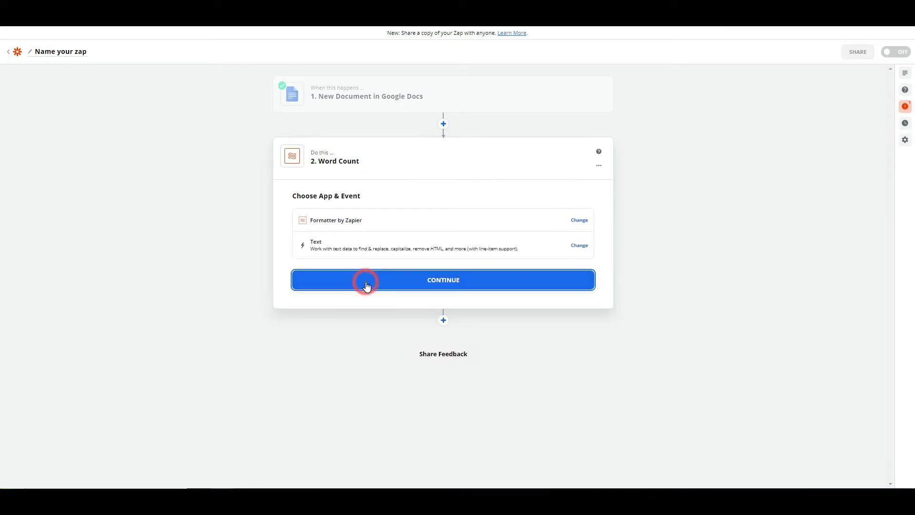
# Set the text transform of the Word Count step to Word Count.
pyautogui.click(327, 243)
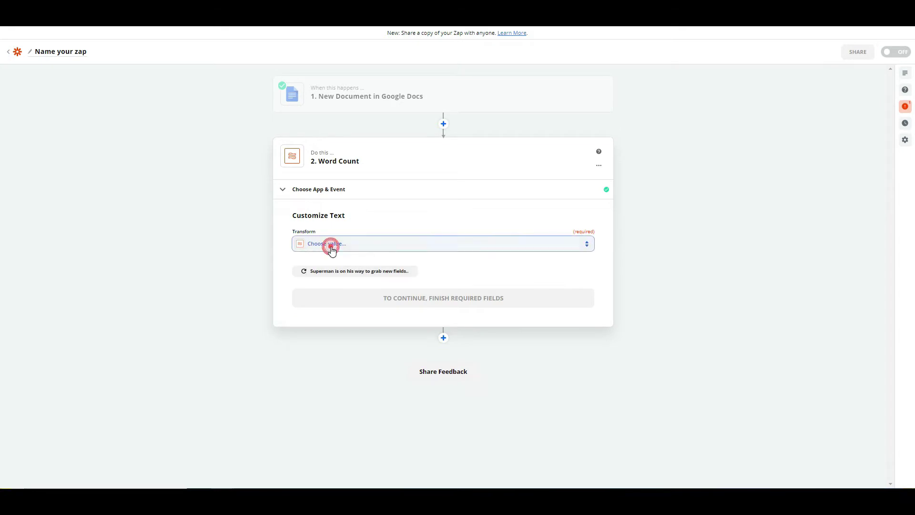
pyautogui.scroll(-10, 338, 377)
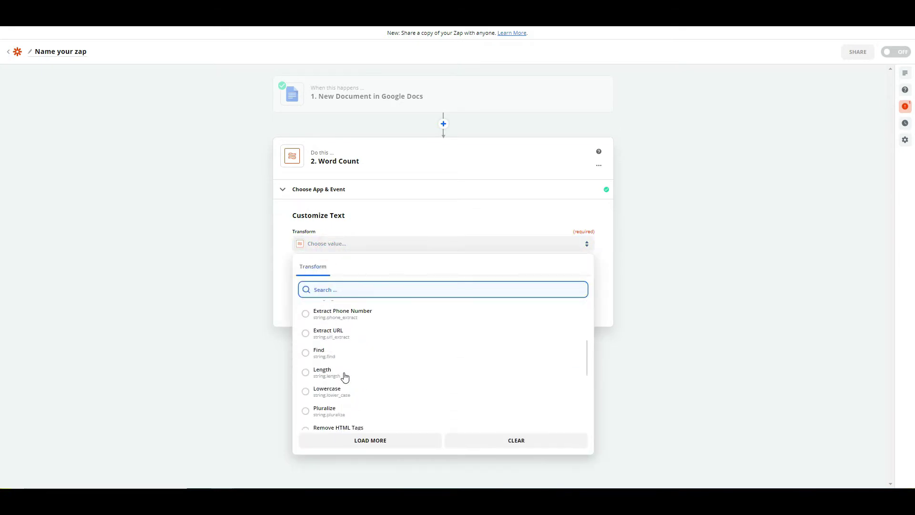
pyautogui.click(333, 421)
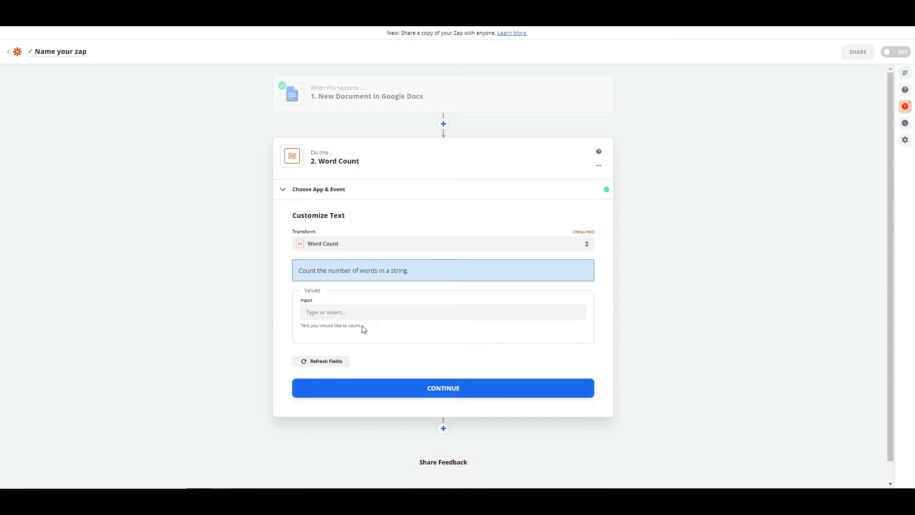
# Insert the Google Docs trigger's File Raw Plaintext Content as the word count input and run a test of the step.
pyautogui.click(355, 313)
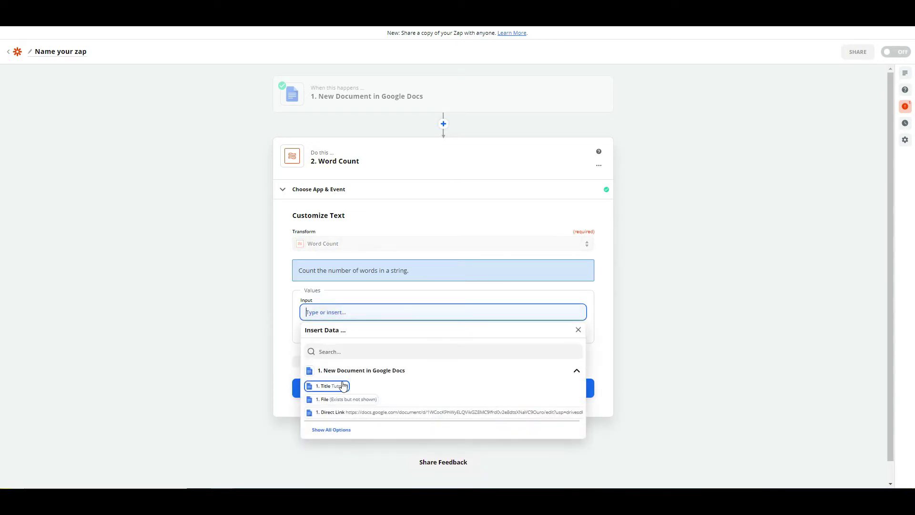
pyautogui.click(334, 430)
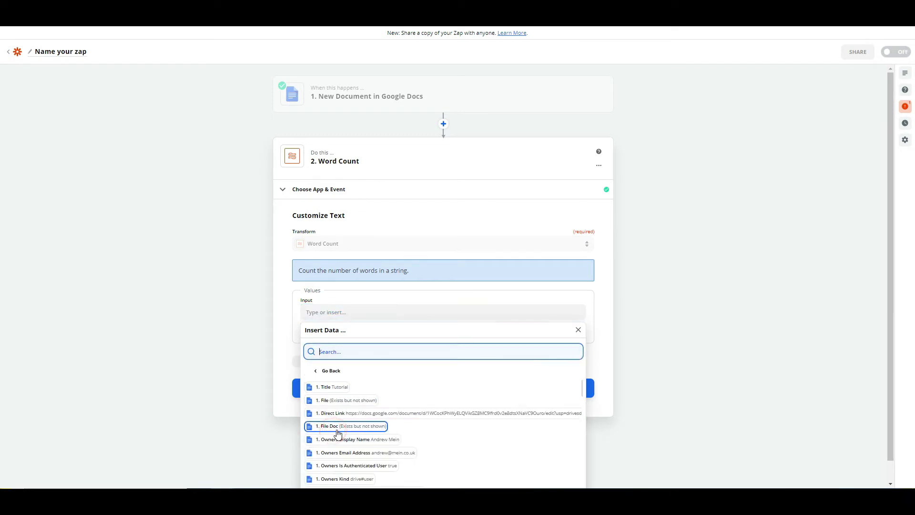
pyautogui.scroll(-3, 348, 406)
pyautogui.scroll(-1, 380, 448)
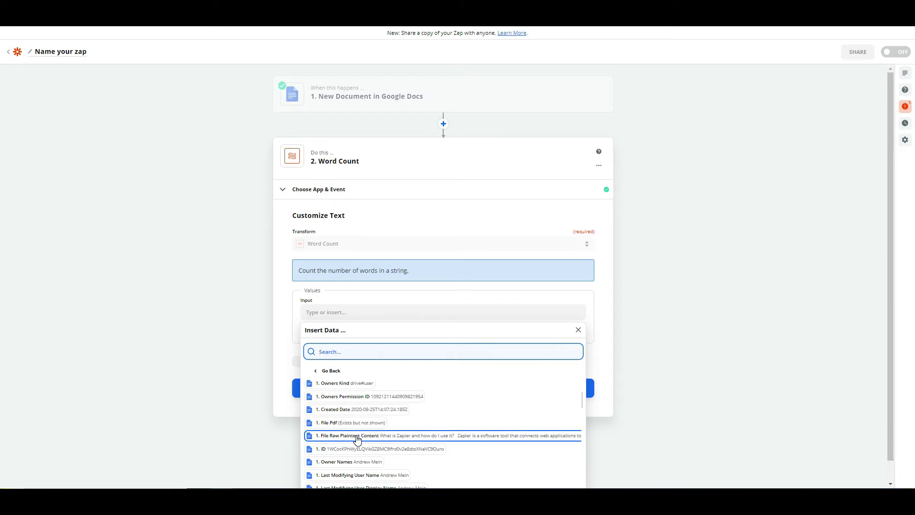
pyautogui.click(358, 438)
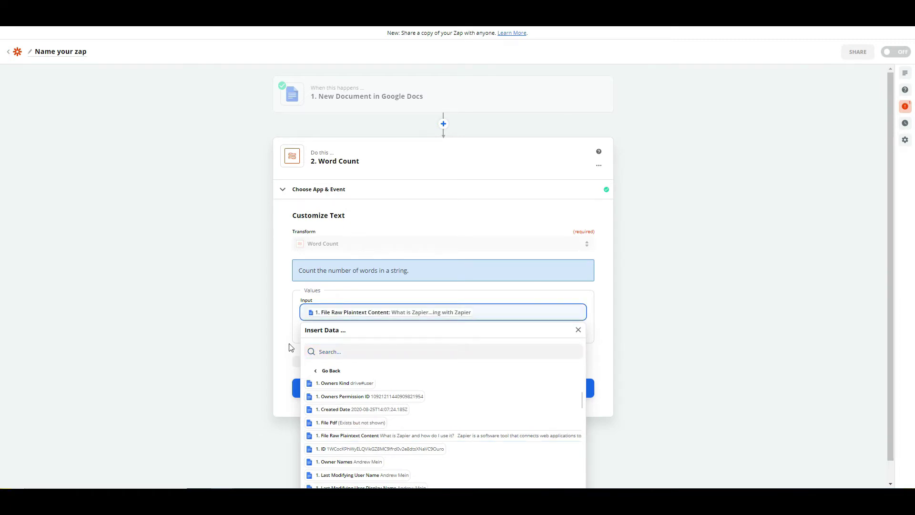
pyautogui.click(280, 312)
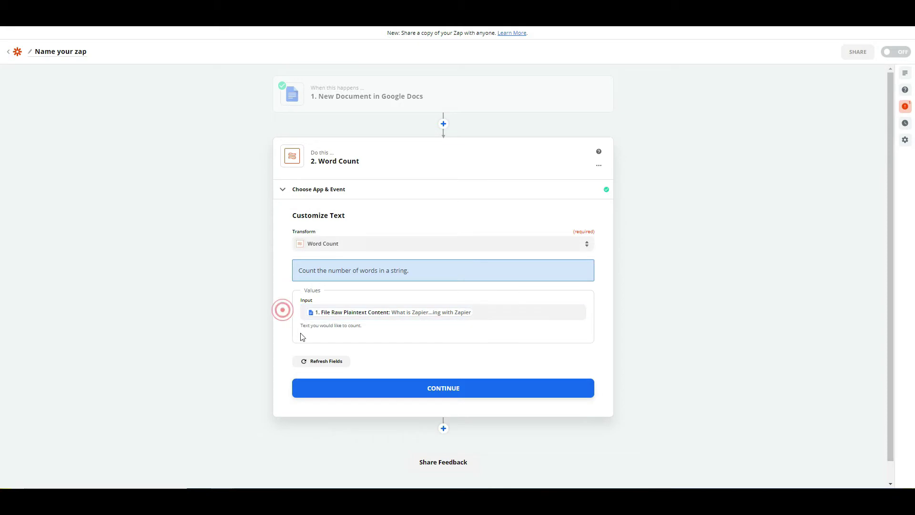
pyautogui.click(403, 388)
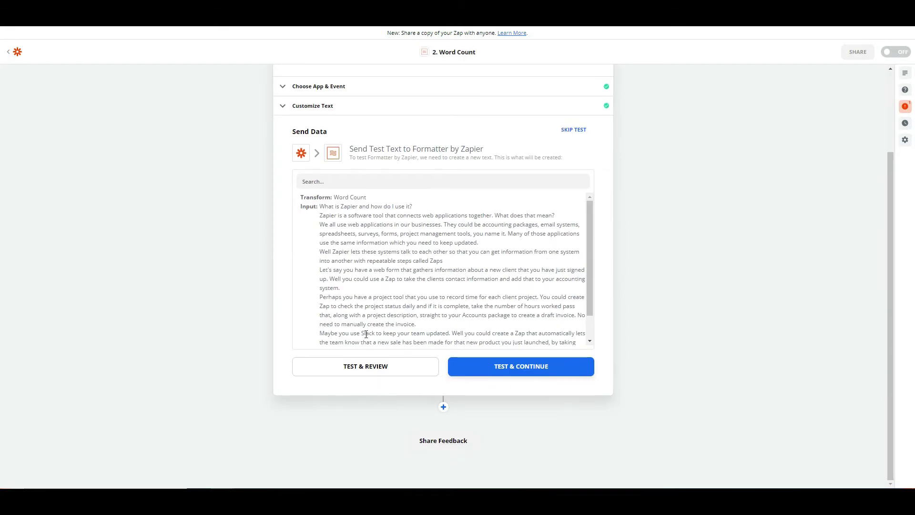
pyautogui.click(370, 372)
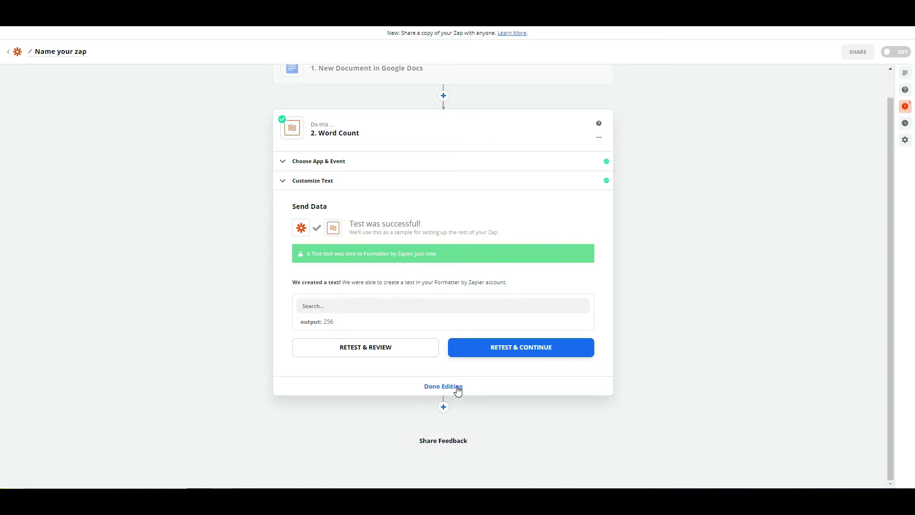
# Add a third step after Word Count using Formatter by Zapier with the Text event.
pyautogui.click(443, 408)
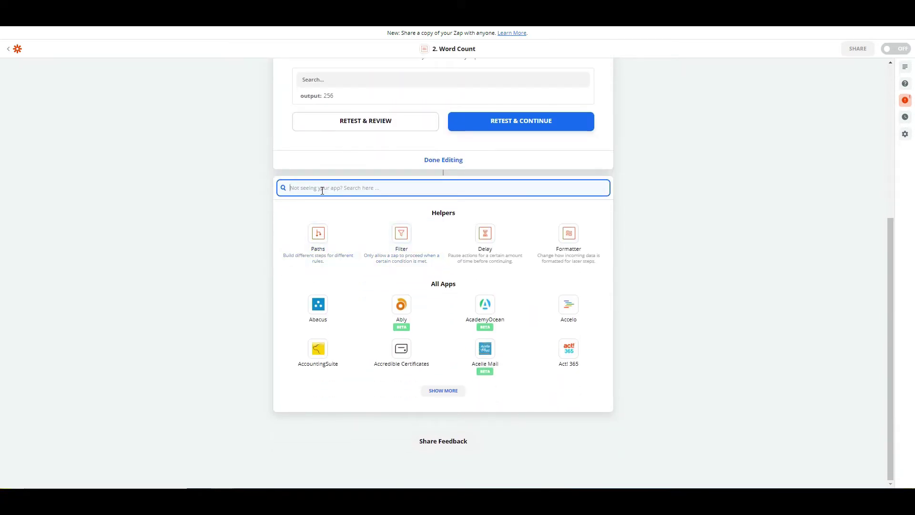
pyautogui.write('Formatter')
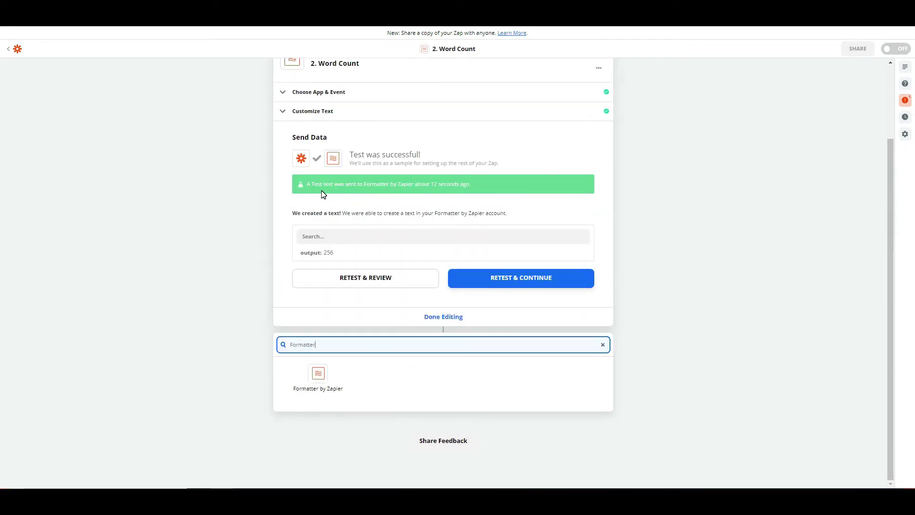
pyautogui.click(316, 377)
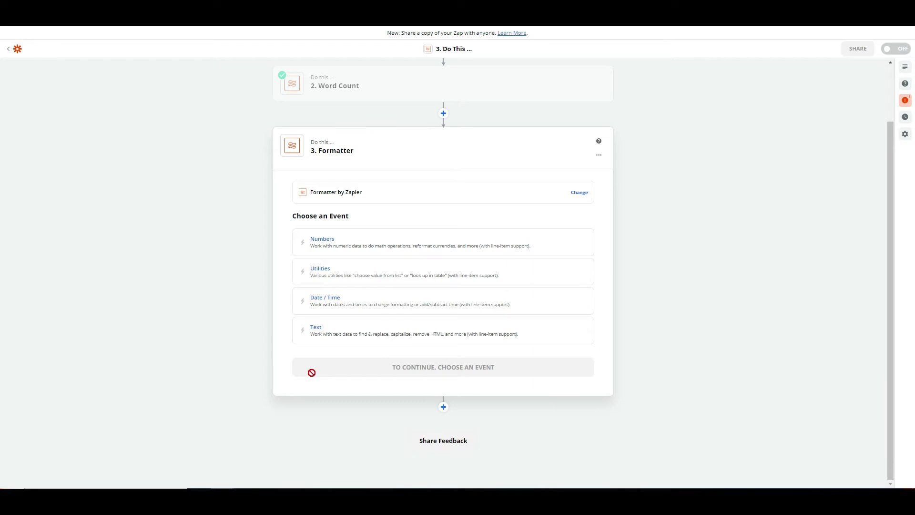
pyautogui.click(333, 333)
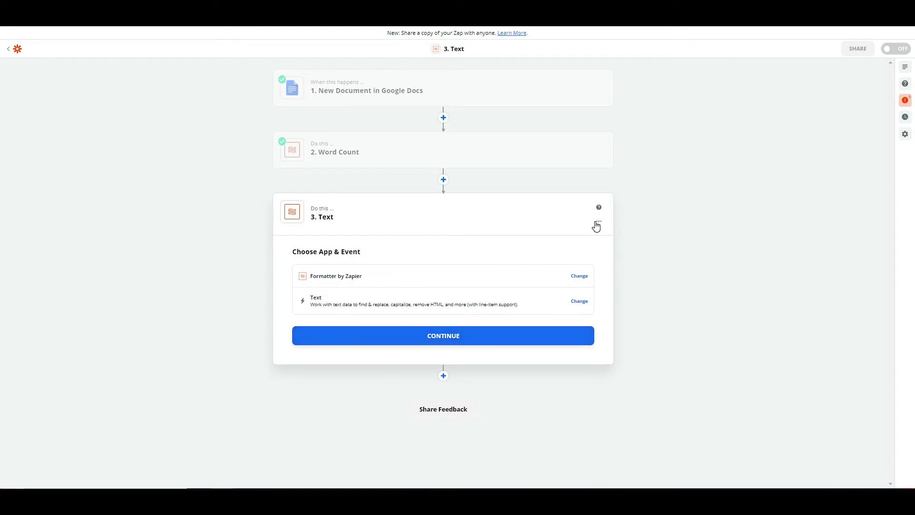
# Rename the third Formatter step as Document Title and confirm Text as its event.
pyautogui.click(598, 222)
pyautogui.click(580, 256)
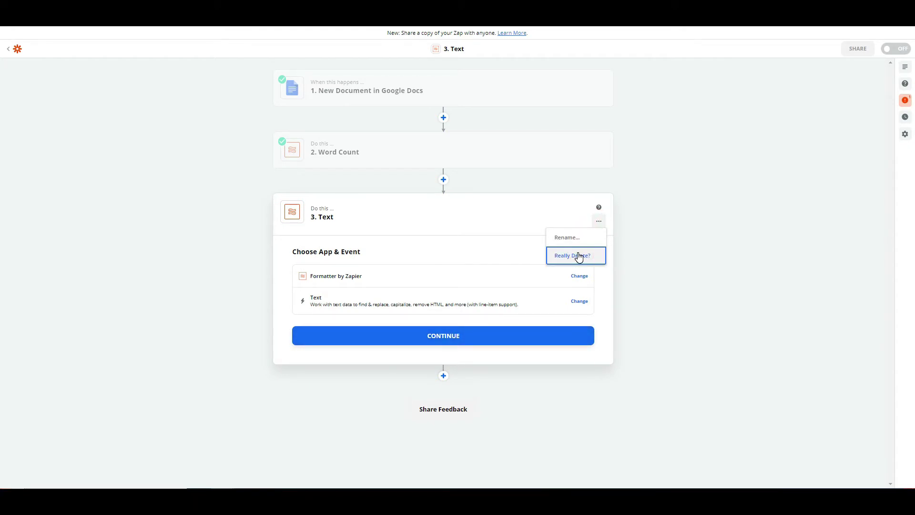
pyautogui.click(572, 238)
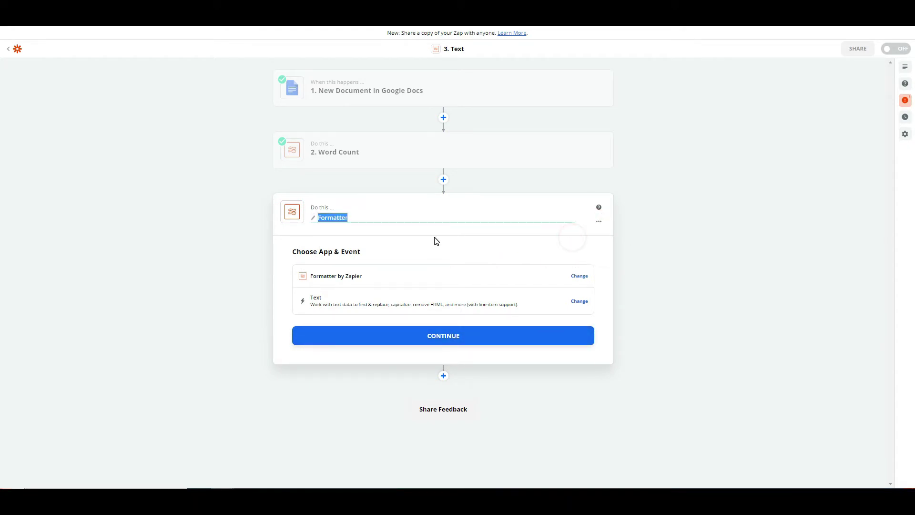
pyautogui.write('Document Titl')
pyautogui.click(408, 340)
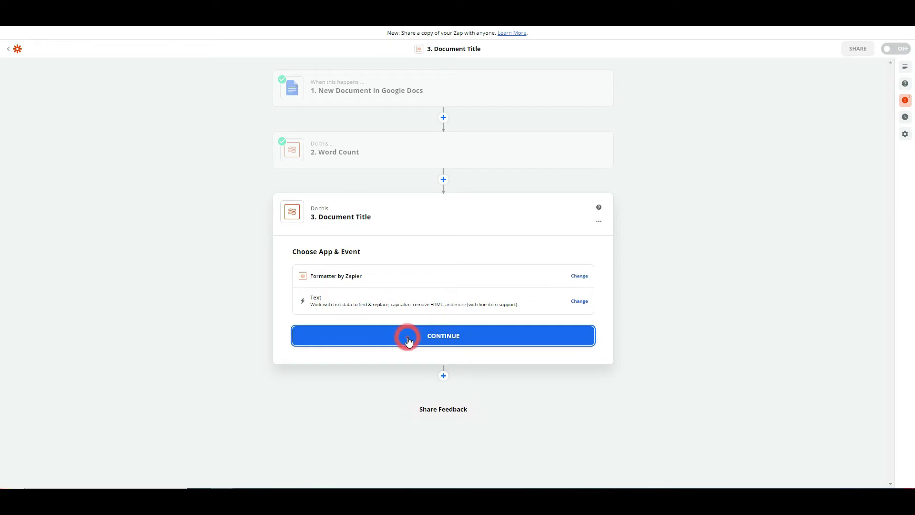
# Set the text transform of the Document Title step to Split Text.
pyautogui.click(333, 304)
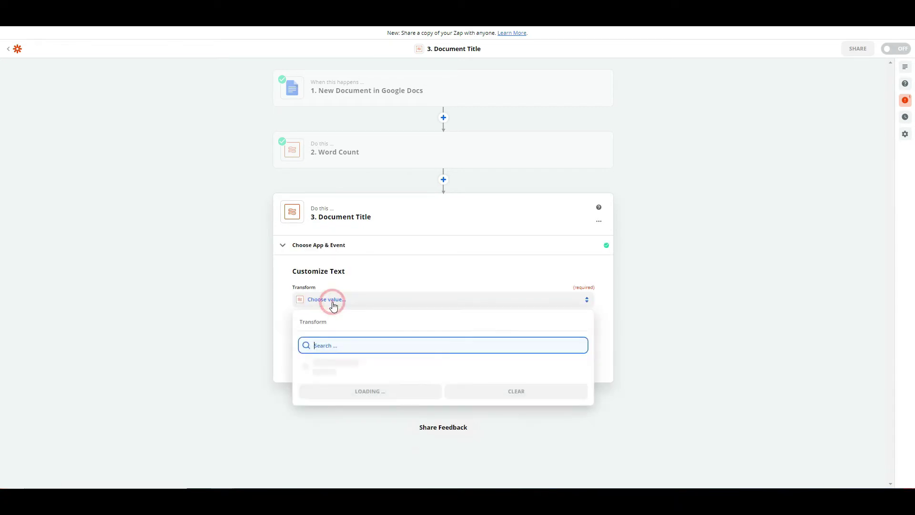
pyautogui.scroll(-3, 334, 382)
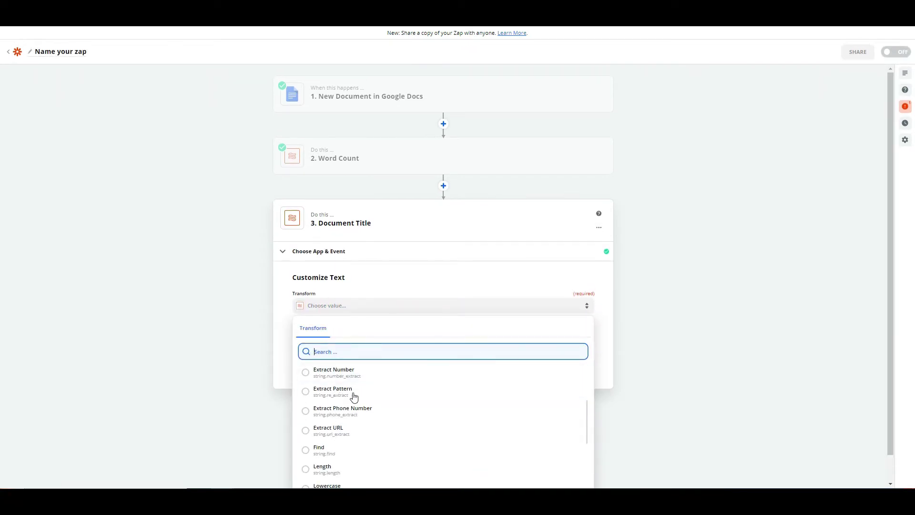
pyautogui.scroll(-5, 355, 410)
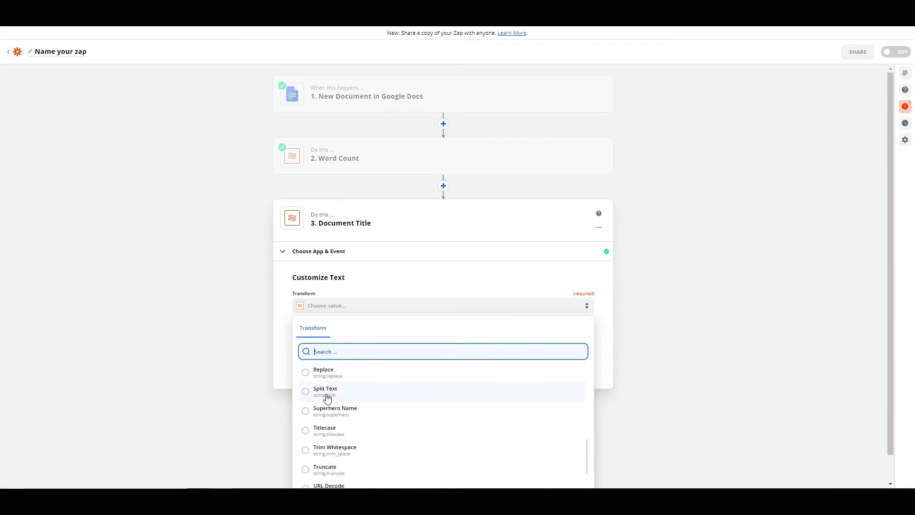
pyautogui.click(322, 395)
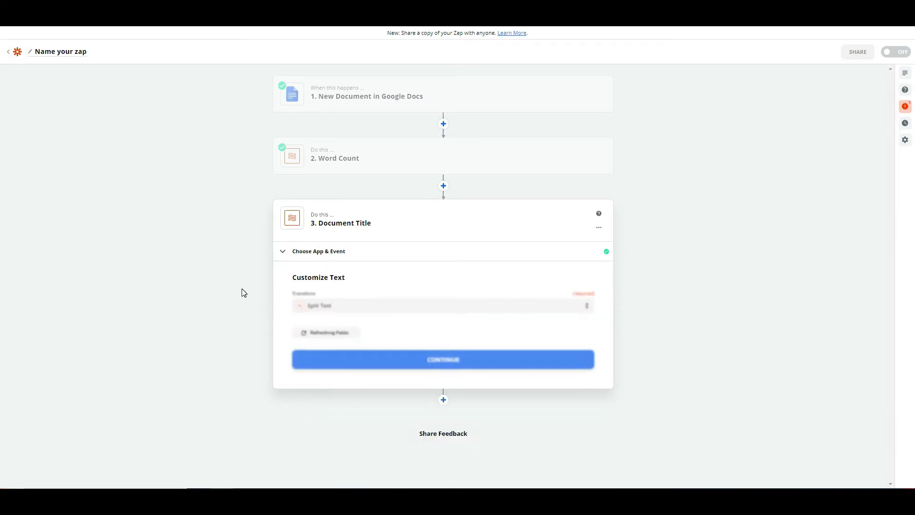
# Insert the Google Docs trigger's File Raw Plaintext Content as the input of the Split Text transform.
pyautogui.scroll(-4, 253, 357)
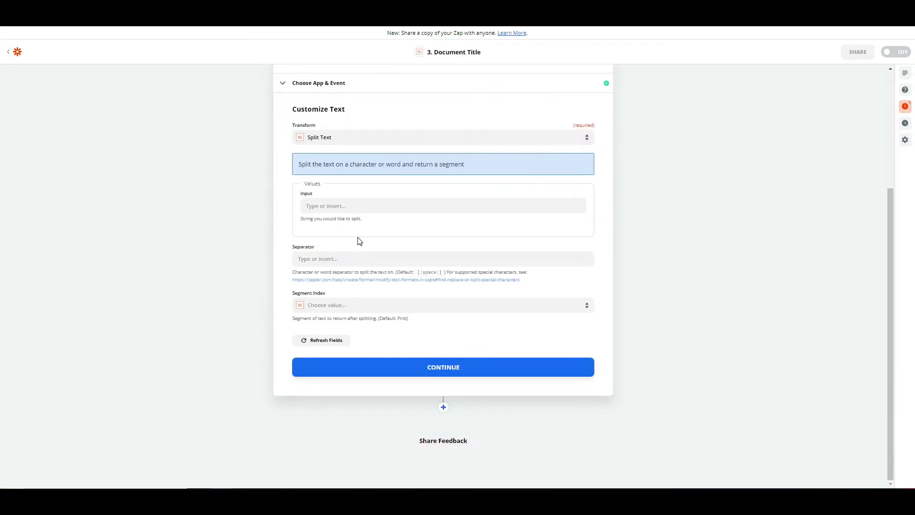
pyautogui.click(354, 206)
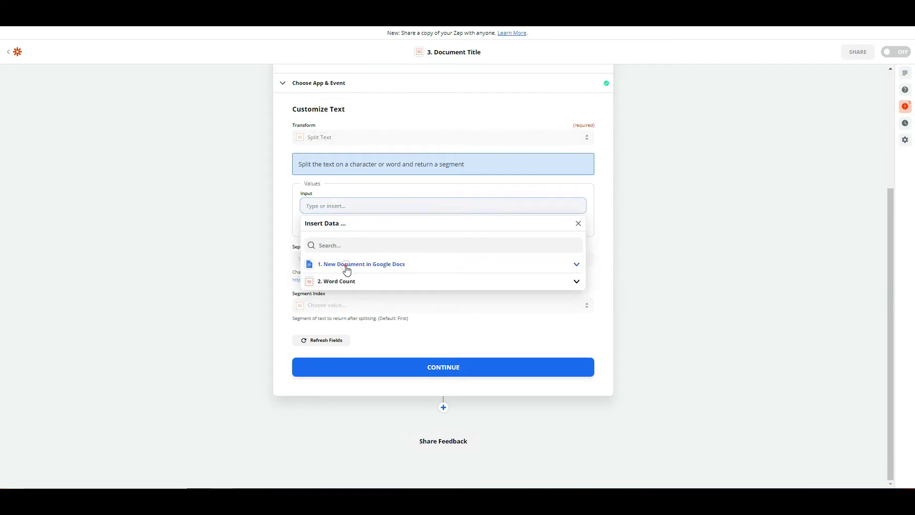
pyautogui.click(346, 267)
pyautogui.click(335, 323)
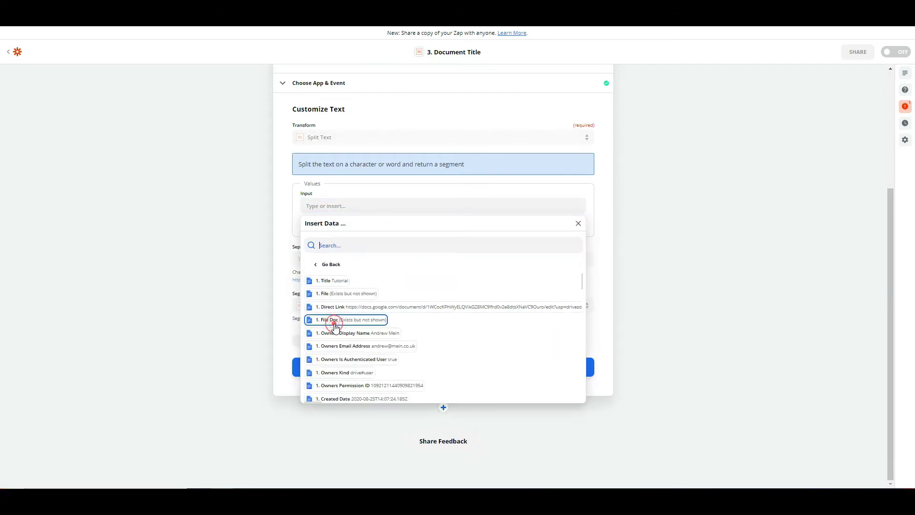
pyautogui.scroll(-2, 333, 348)
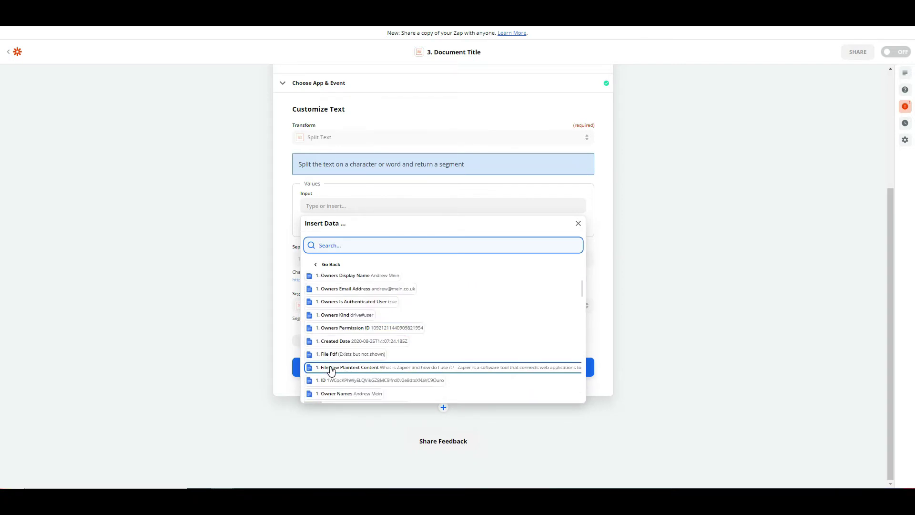
pyautogui.click(331, 370)
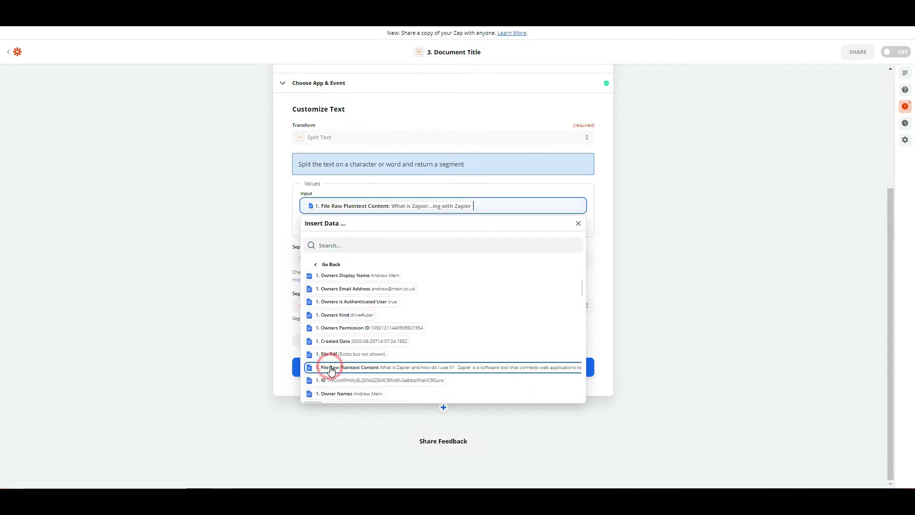
pyautogui.click(287, 195)
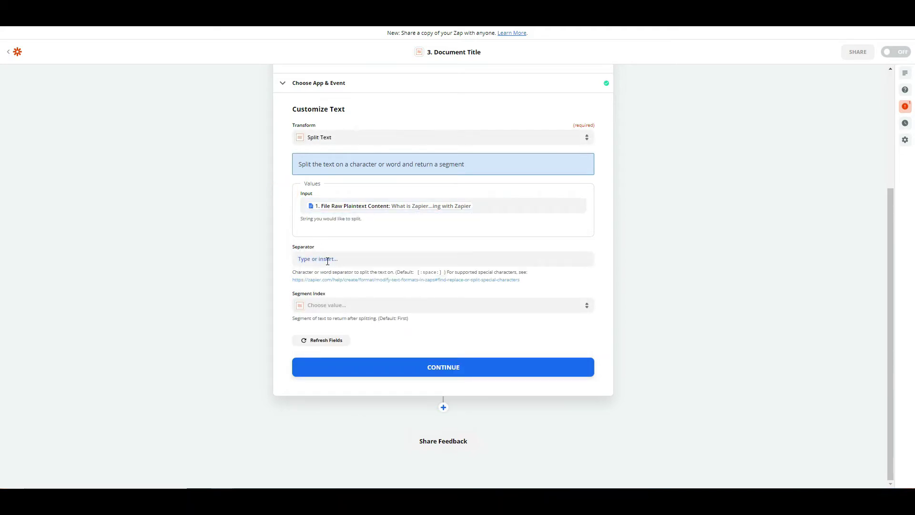
# Copy the [:newline:] code from the linked special characters help page and paste it as the separator for splitting the text.
pyautogui.click(403, 286)
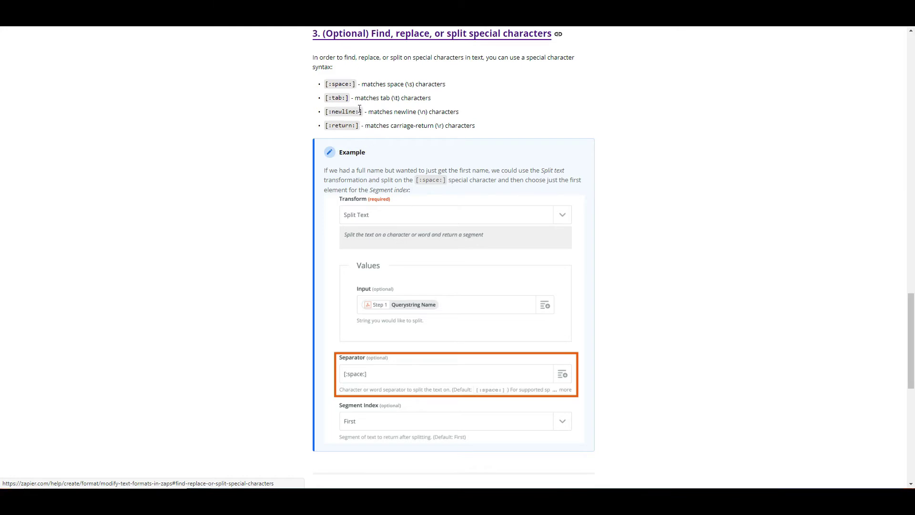
pyautogui.moveTo(359, 112)
pyautogui.mouseDown()
pyautogui.moveTo(327, 113)
pyautogui.moveTo(364, 113)
pyautogui.mouseUp()
pyautogui.hotkey('ctrl', 'c')
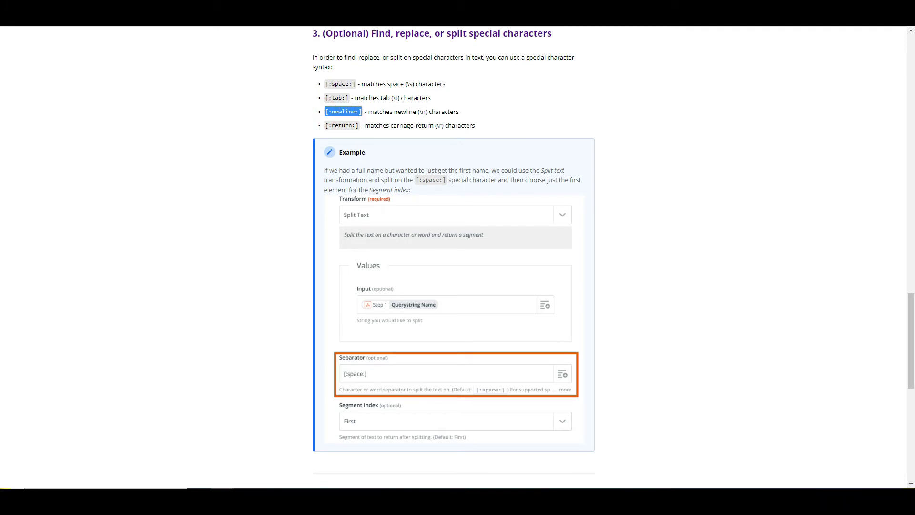
pyautogui.hotkey('alt', 'Tab')
pyautogui.click(329, 259)
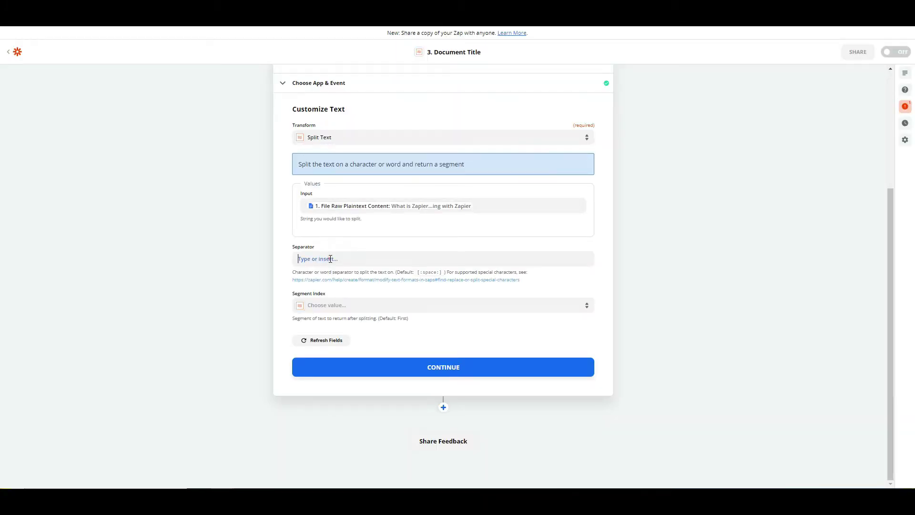
pyautogui.hotkey('ctrl', 'v')
pyautogui.click(279, 263)
# Set the segment index to First and run a test of the Document Title step.
pyautogui.click(333, 309)
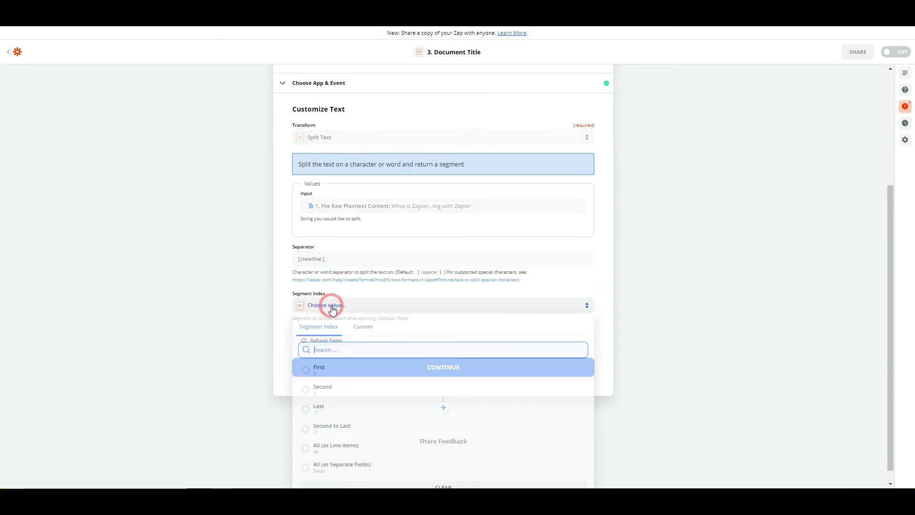
pyautogui.click(306, 374)
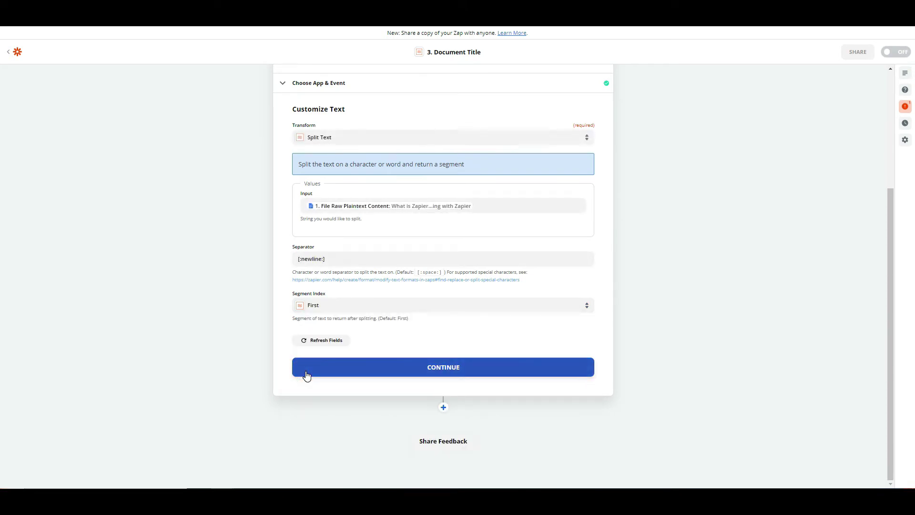
pyautogui.click(434, 370)
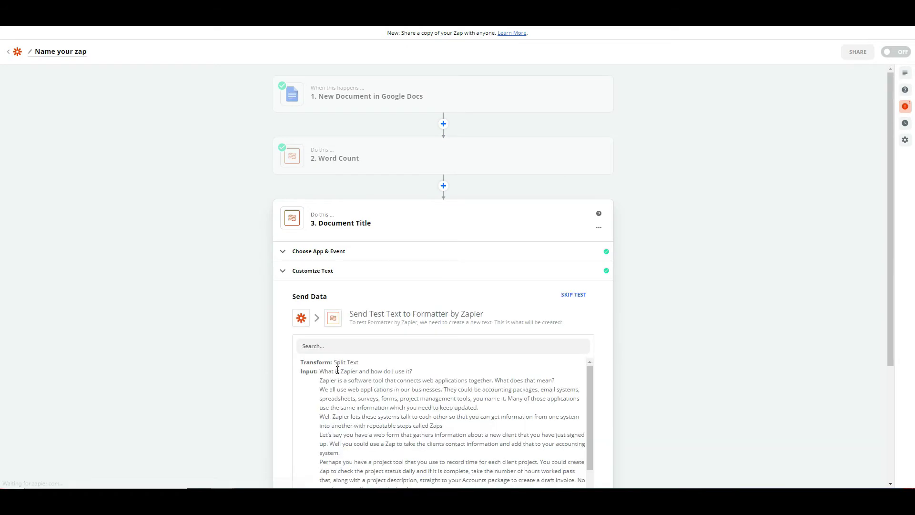
pyautogui.scroll(-3, 343, 396)
pyautogui.scroll(-3, 286, 382)
pyautogui.click(373, 370)
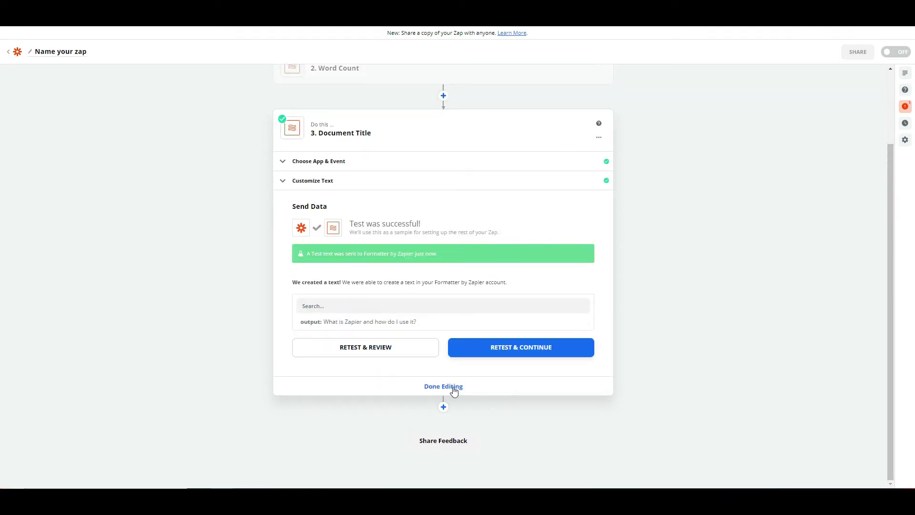
# Add a fourth step after Document Title using Formatter by Zapier with the Date / Time event.
pyautogui.click(444, 407)
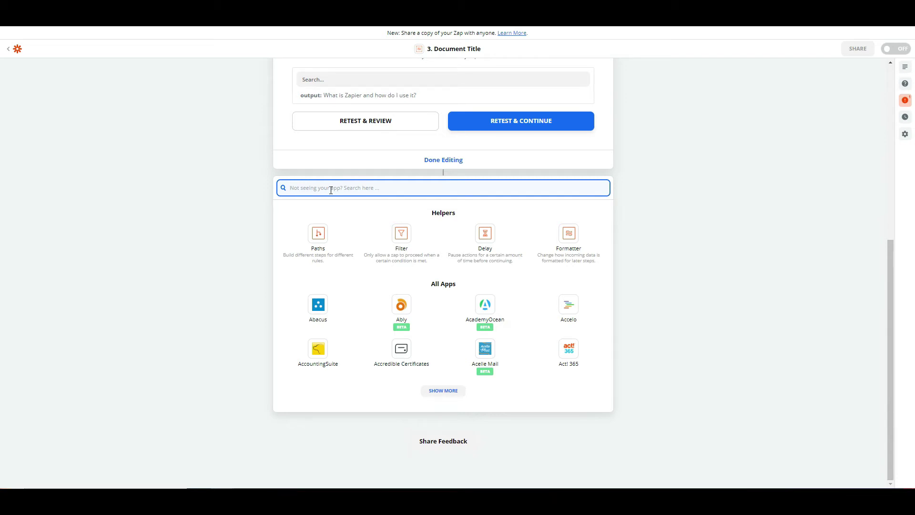
pyautogui.write('Formmate')
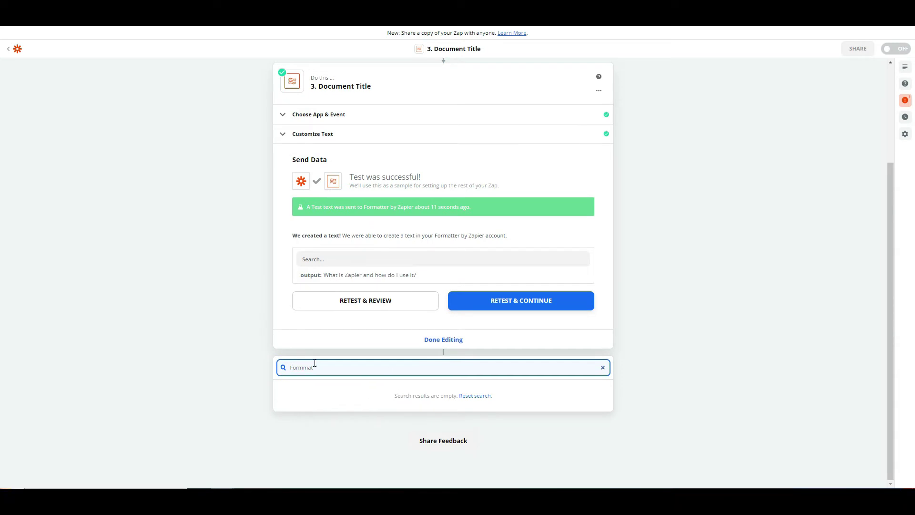
pyautogui.press('BackSpace')
pyautogui.press('BackSpace')
pyautogui.press('BackSpace')
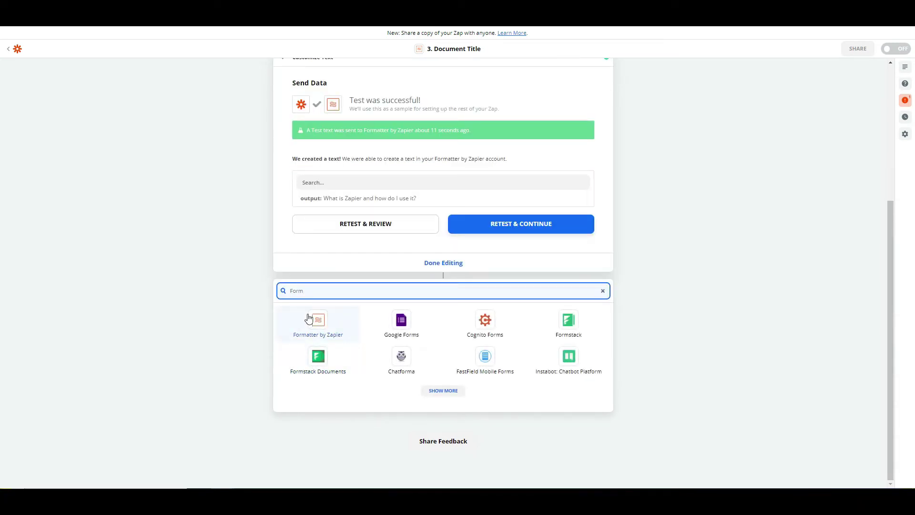
pyautogui.click(310, 319)
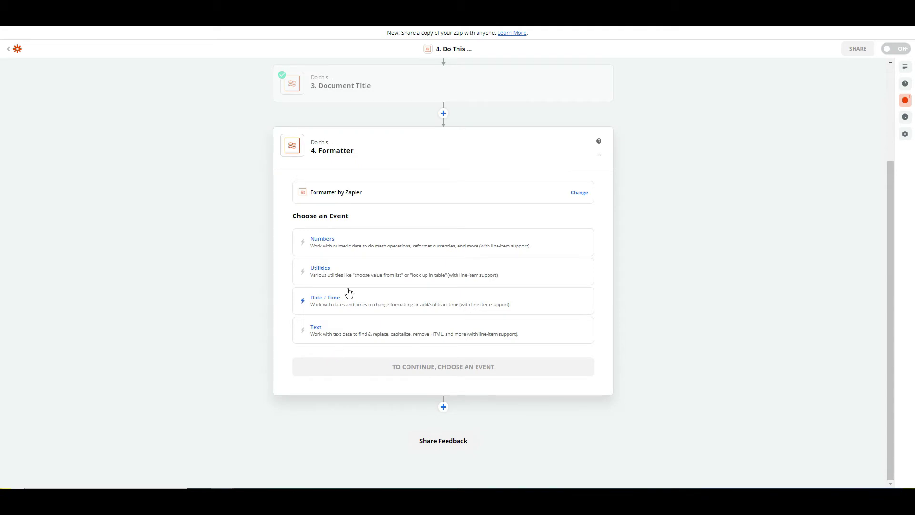
pyautogui.click(330, 307)
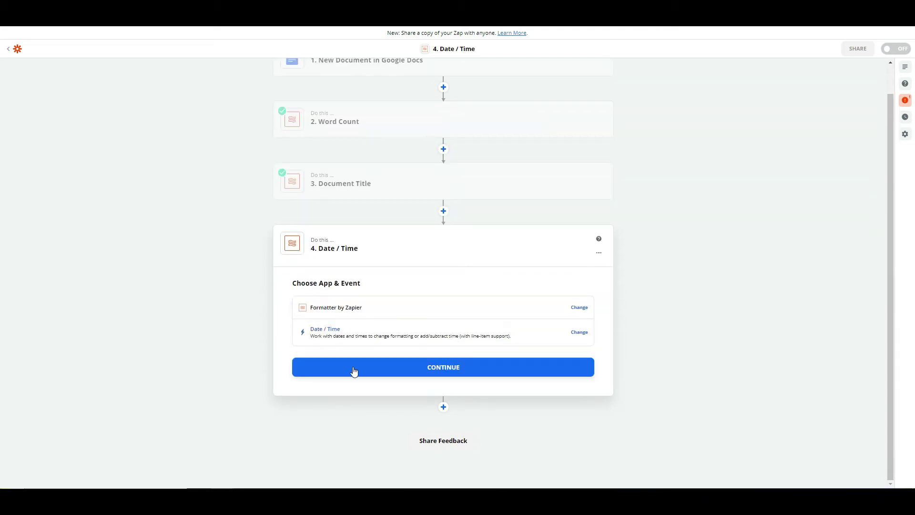
pyautogui.click(370, 373)
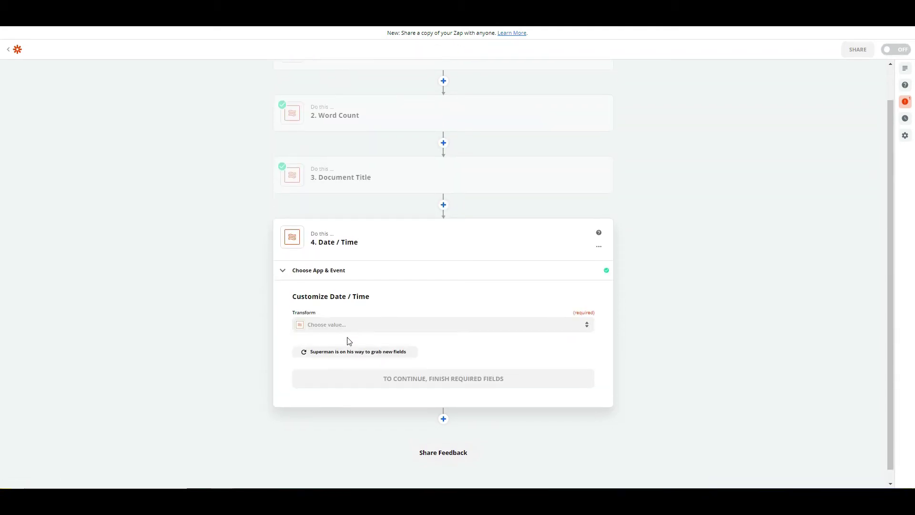
# Set the Date / Time transform to Format and insert the Google Docs trigger's Created Date as its input.
pyautogui.click(325, 315)
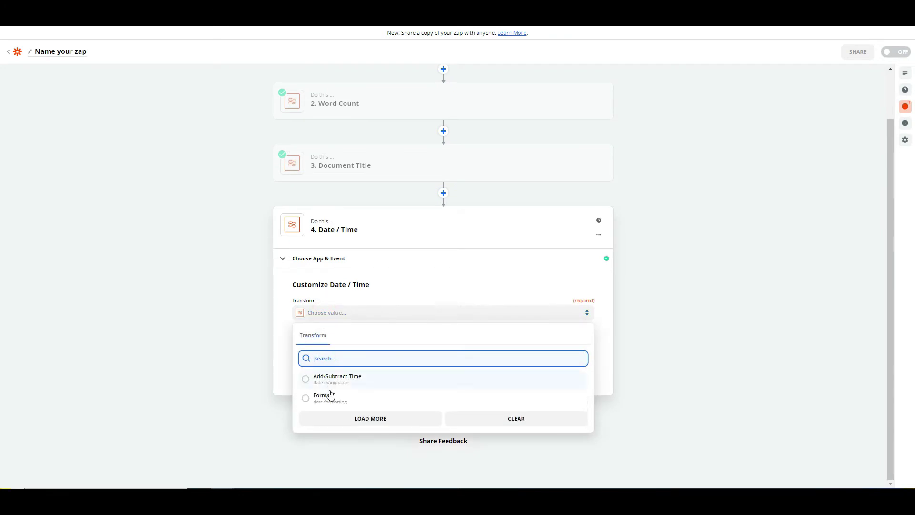
pyautogui.click(329, 399)
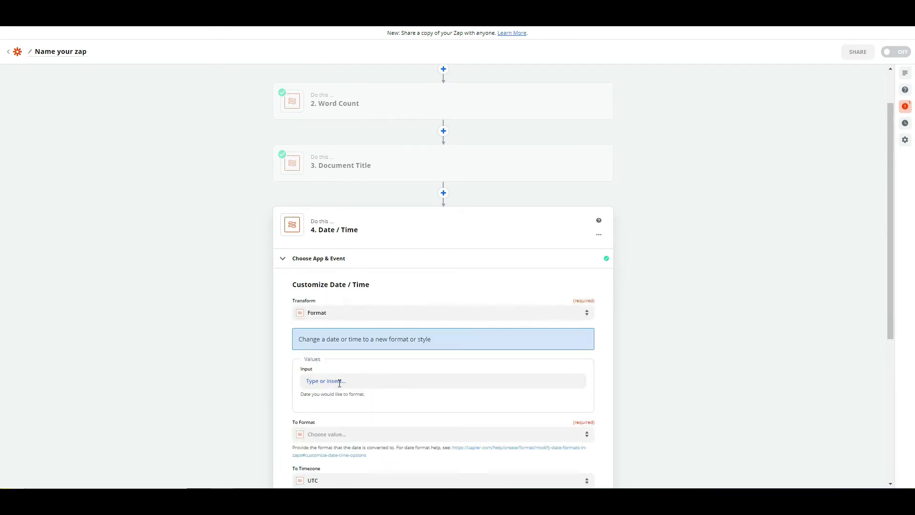
pyautogui.click(340, 381)
pyautogui.scroll(-3, 341, 367)
pyautogui.click(352, 314)
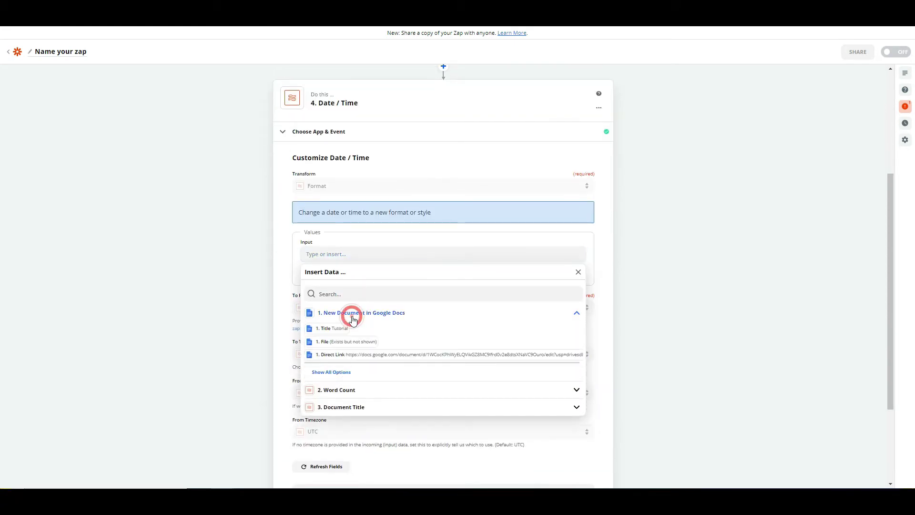
pyautogui.click(329, 371)
pyautogui.scroll(-1, 330, 377)
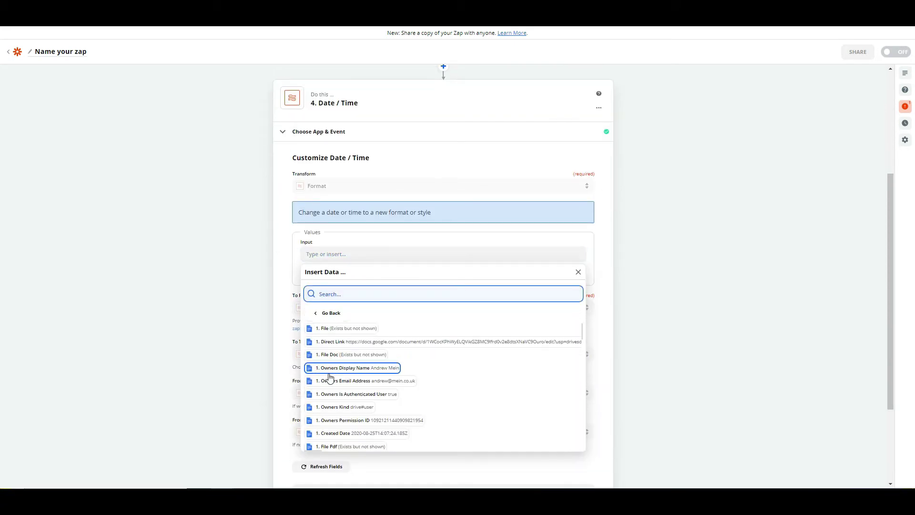
pyautogui.scroll(-1, 331, 378)
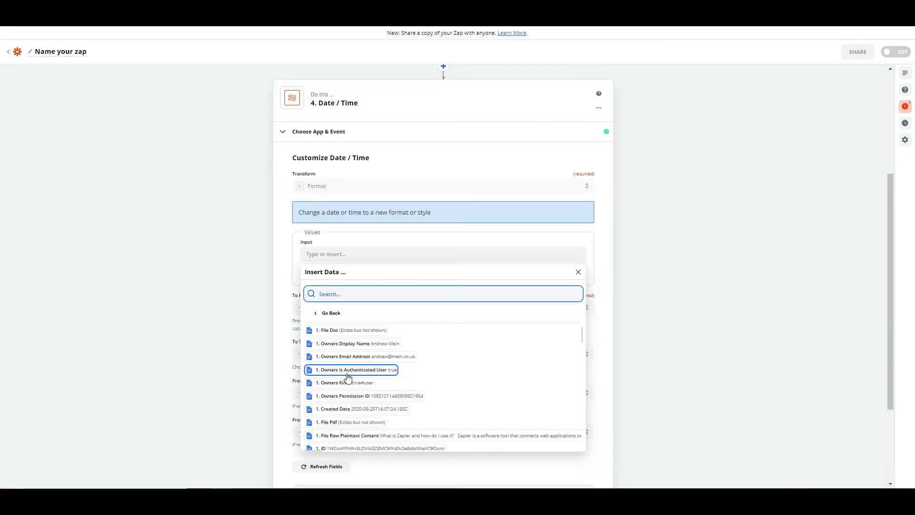
pyautogui.click(337, 411)
pyautogui.click(282, 297)
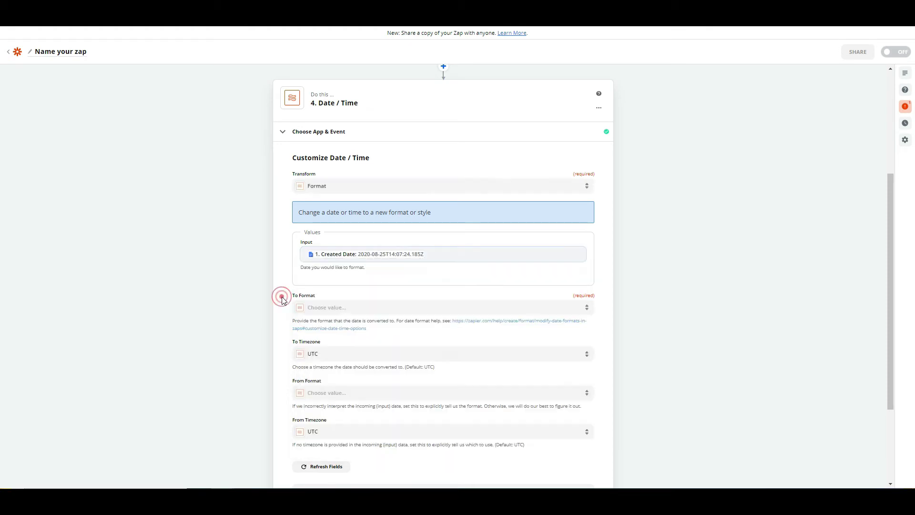
# Set the Date / Time step's output format to DD/MM/YYYY and run a test of the step.
pyautogui.click(332, 309)
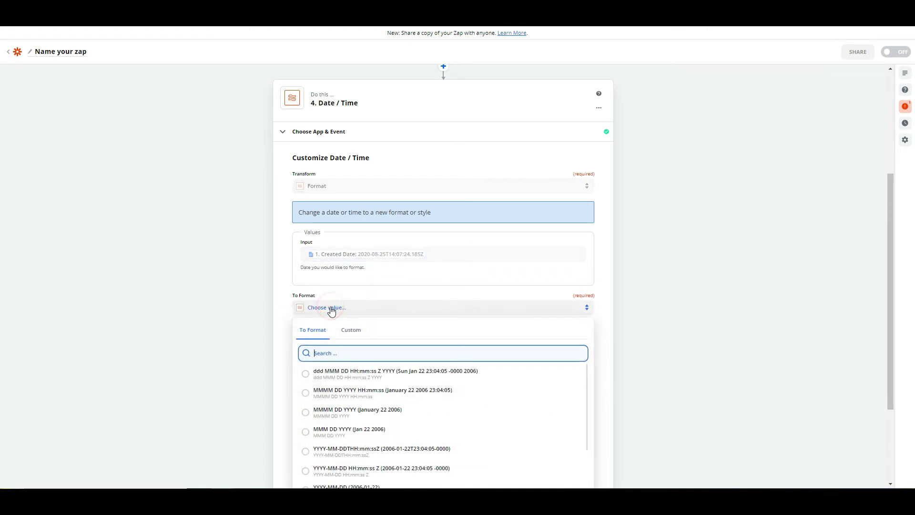
pyautogui.scroll(-3, 336, 353)
pyautogui.scroll(-3, 365, 345)
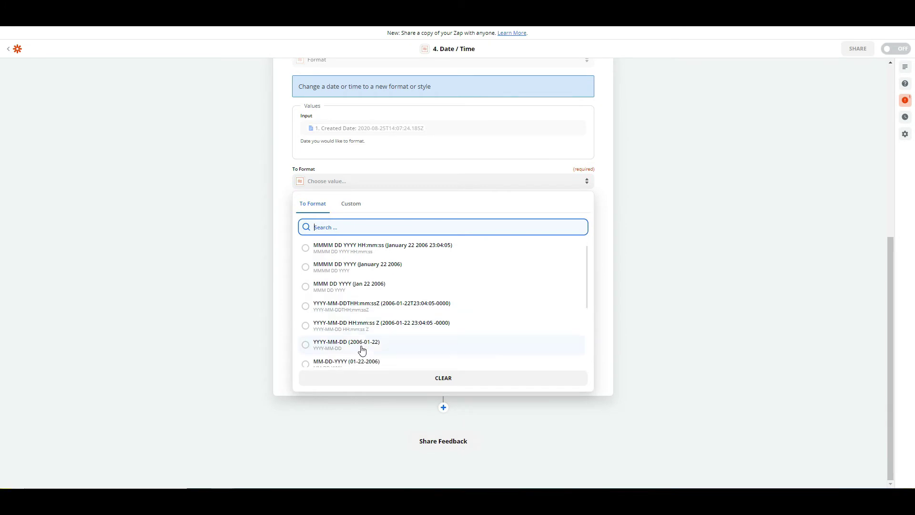
pyautogui.scroll(-1, 388, 329)
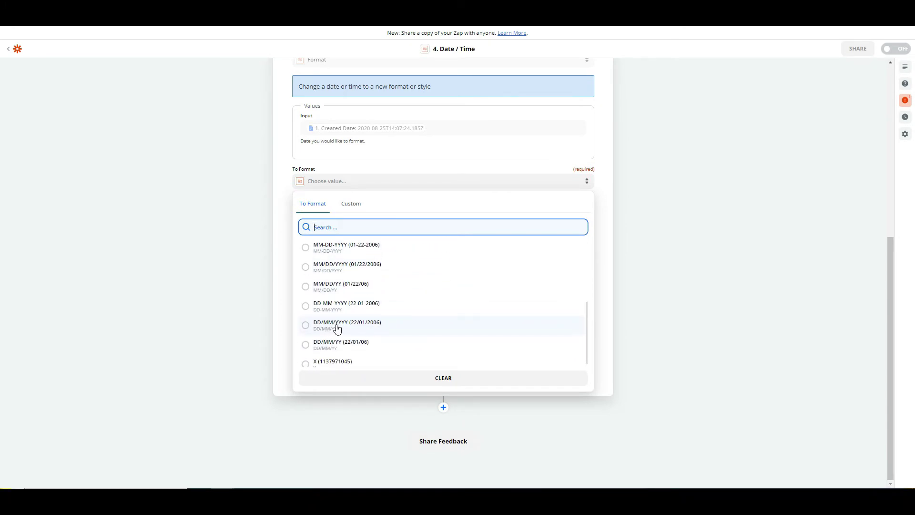
pyautogui.click(332, 327)
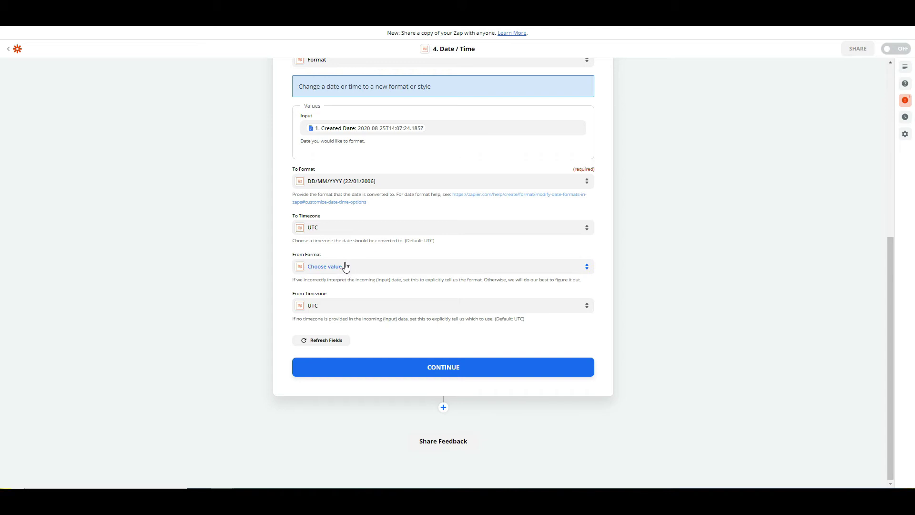
pyautogui.click(436, 372)
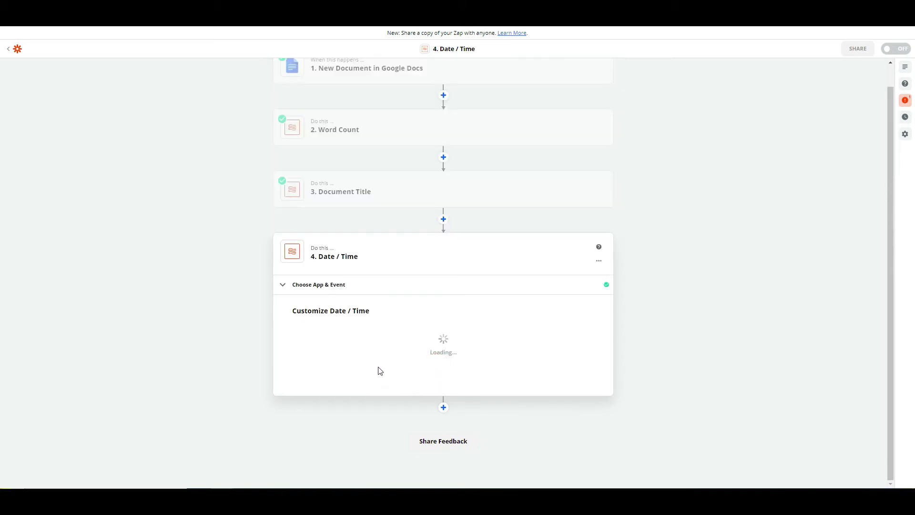
pyautogui.click(377, 372)
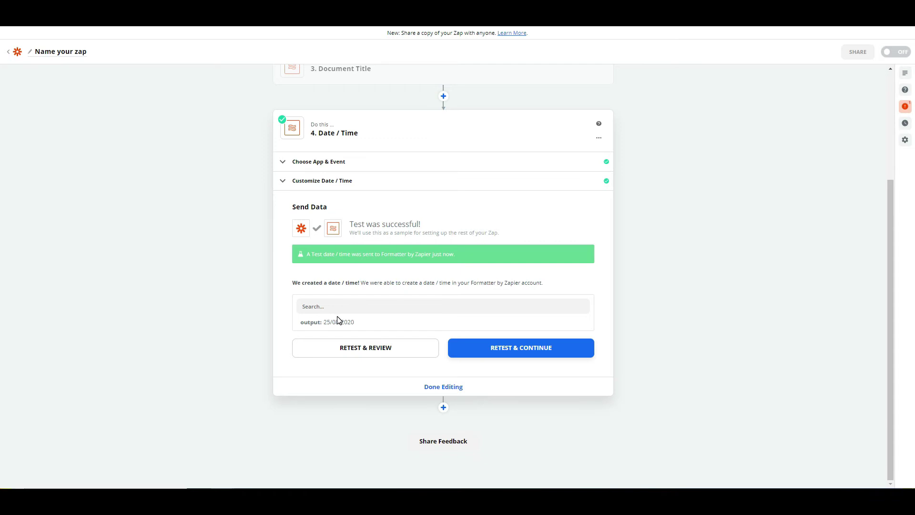
# Add a fifth step after Date / Time using Google Sheets with the Create Spreadsheet Row event.
pyautogui.click(444, 408)
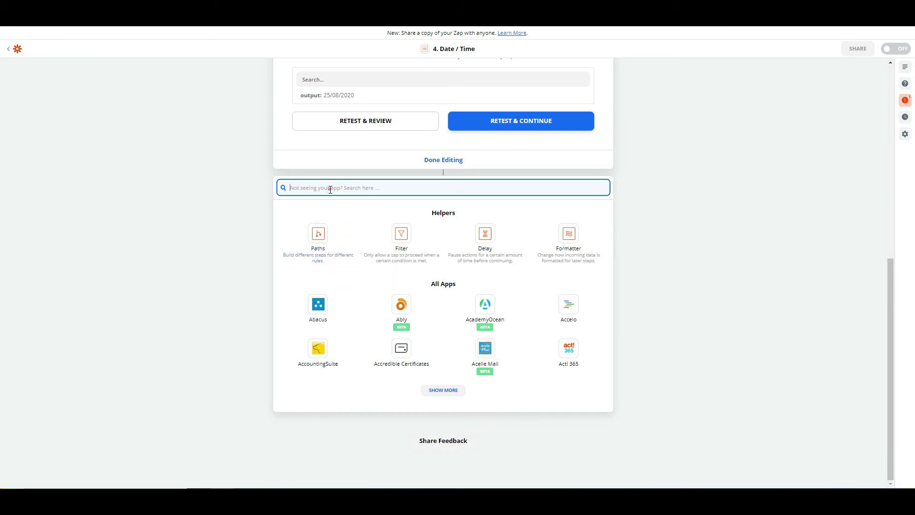
pyautogui.click(330, 189)
pyautogui.write('Goo')
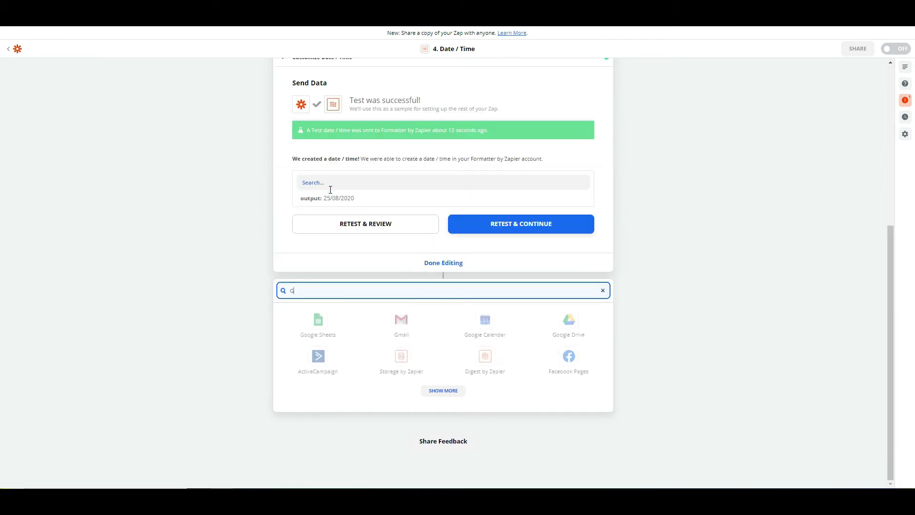
pyautogui.click(320, 323)
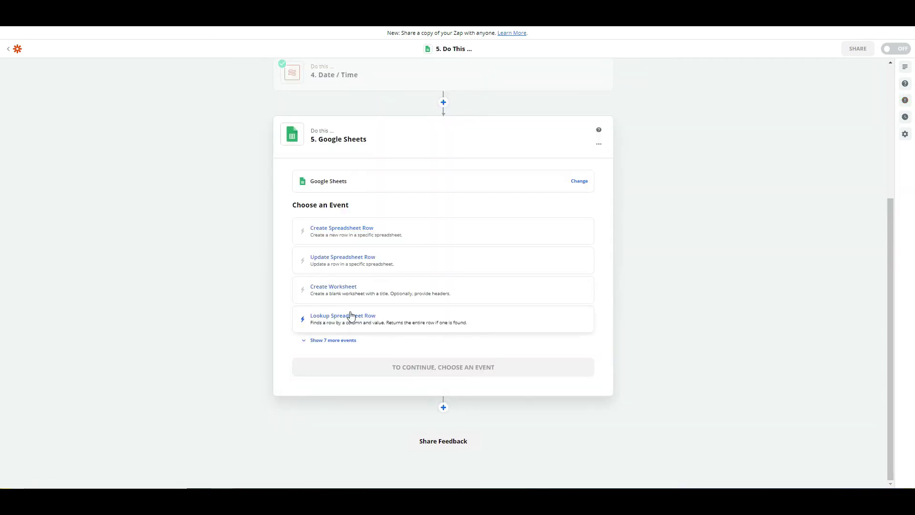
pyautogui.click(339, 235)
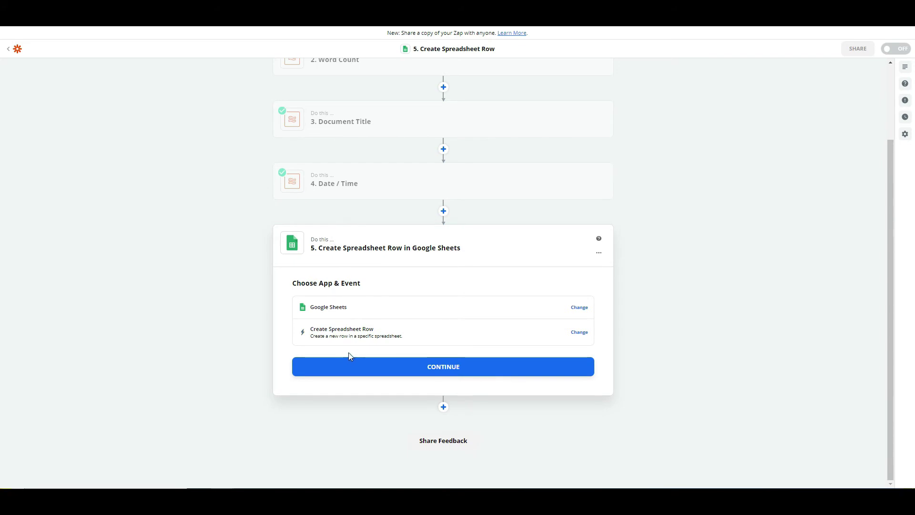
pyautogui.click(380, 364)
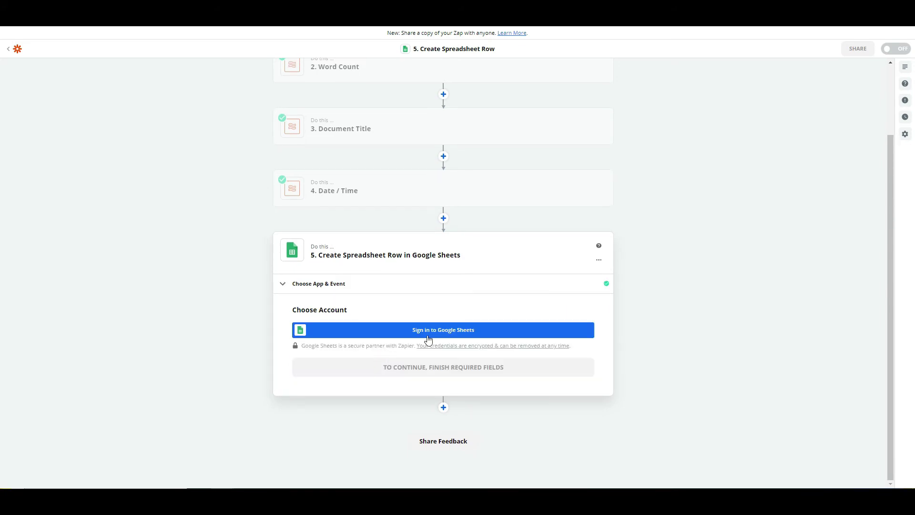
# Sign in to Google Sheets with the existing Google account, allow Zapier access and continue with that connected account.
pyautogui.click(441, 334)
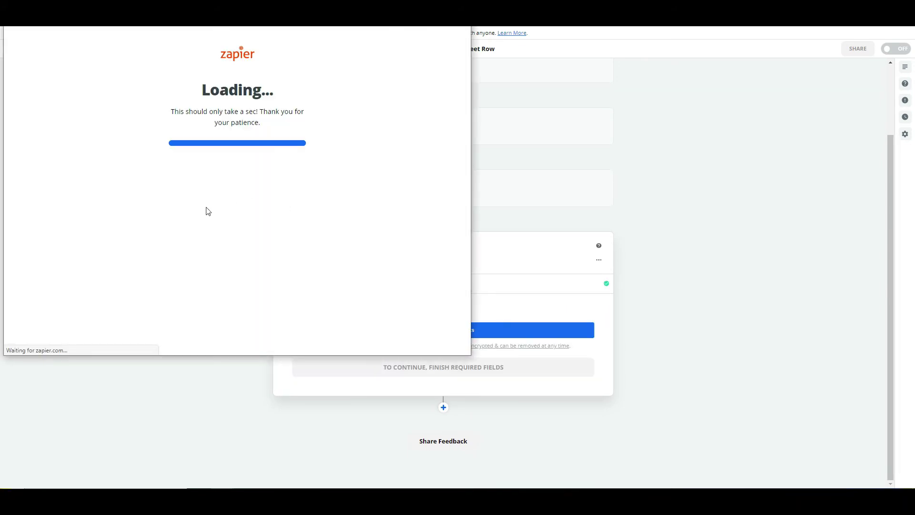
pyautogui.click(188, 188)
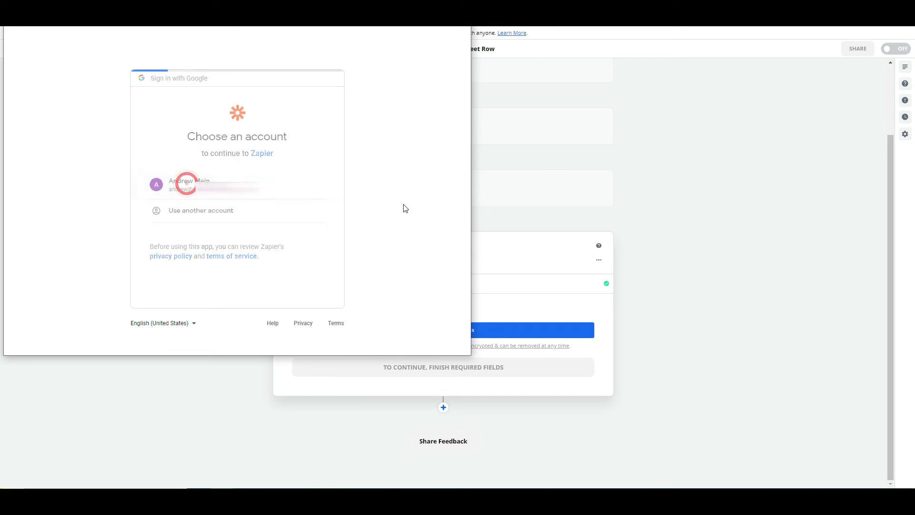
pyautogui.click(308, 349)
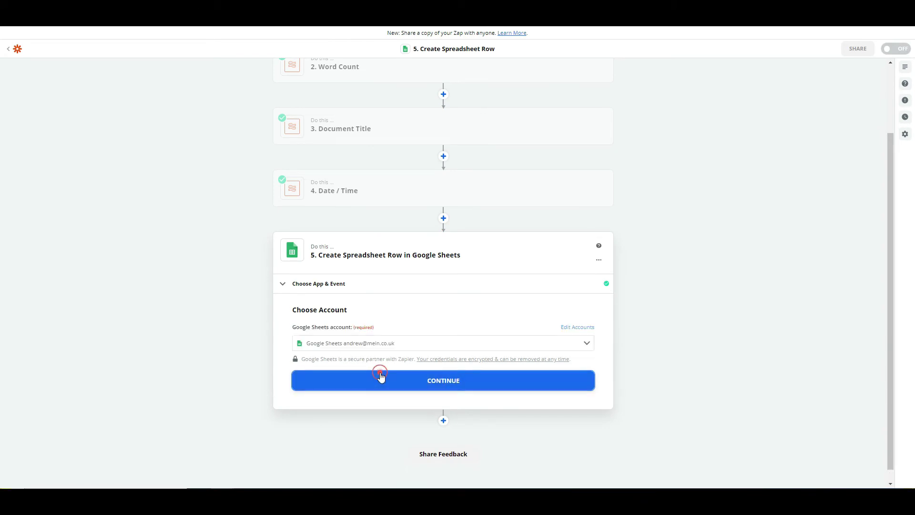
pyautogui.click(380, 376)
pyautogui.scroll(-3, 378, 341)
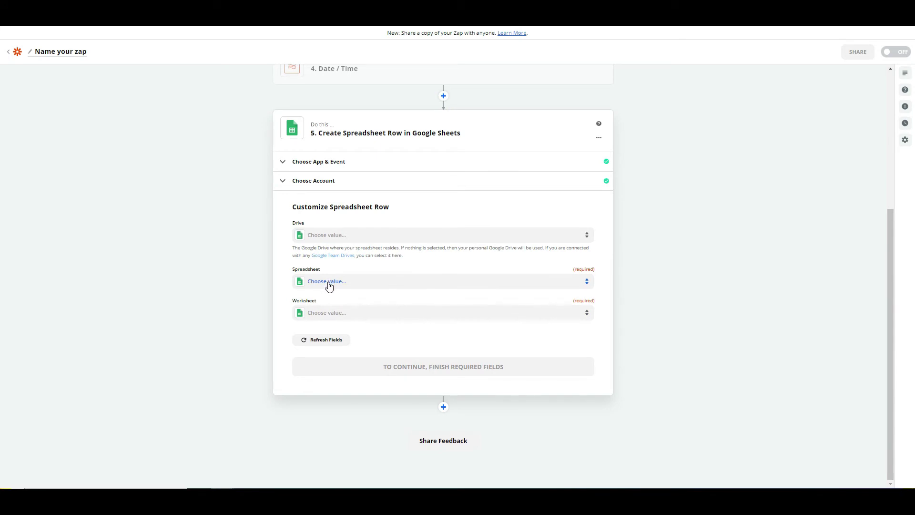
# Choose the Document Index spreadsheet and its Sheet1 worksheet as the destination for the new row.
pyautogui.click(329, 285)
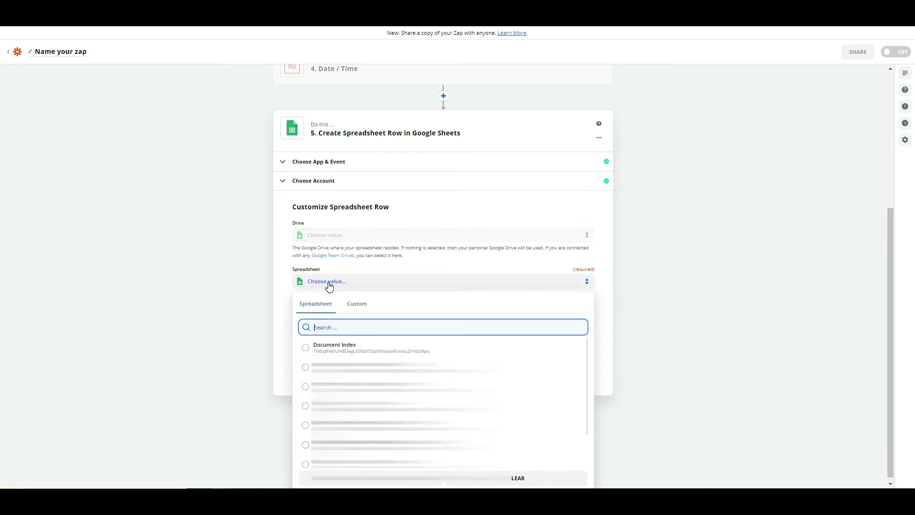
pyautogui.click(311, 351)
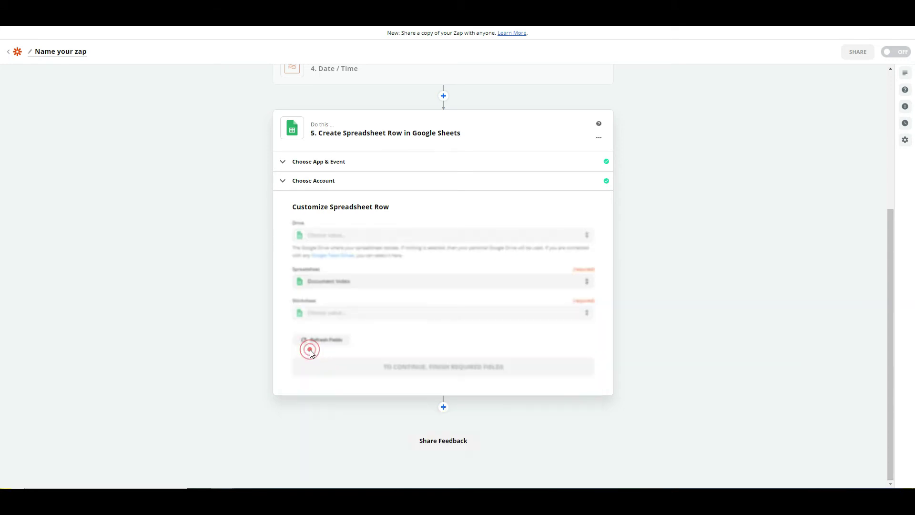
pyautogui.click(331, 315)
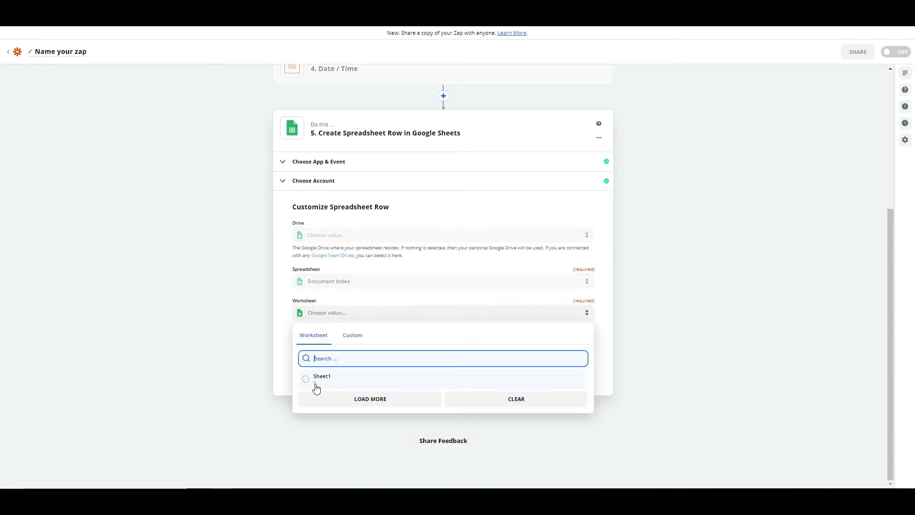
pyautogui.click(307, 380)
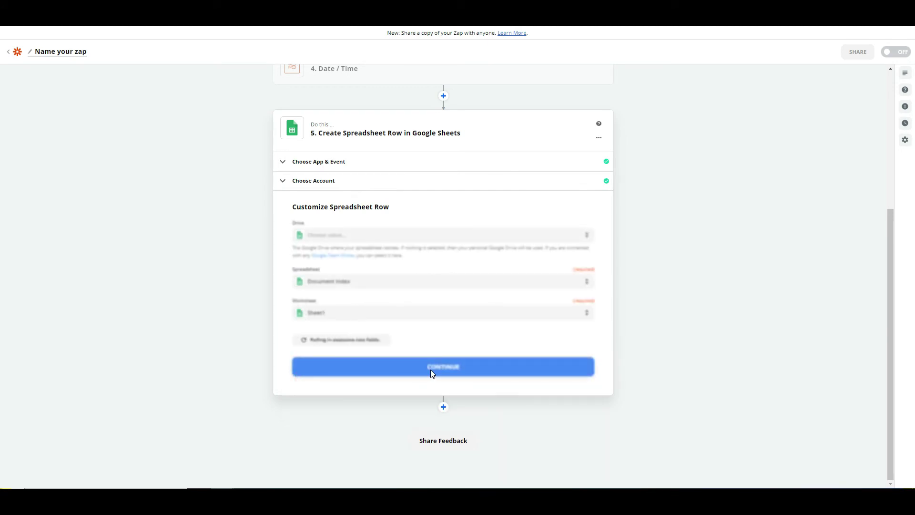
pyautogui.scroll(-4, 364, 370)
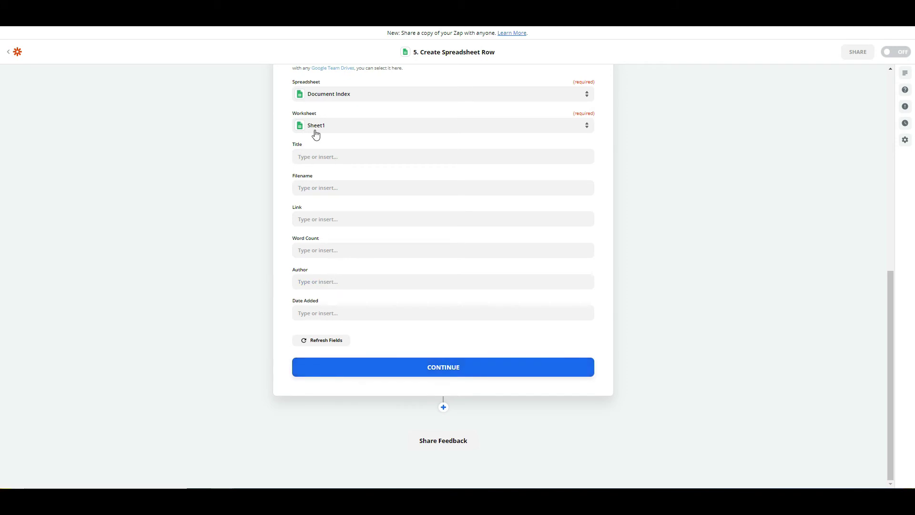
# Map the Title column to the Document Title step's output and the Filename column to the Google Docs trigger's Title.
pyautogui.click(316, 156)
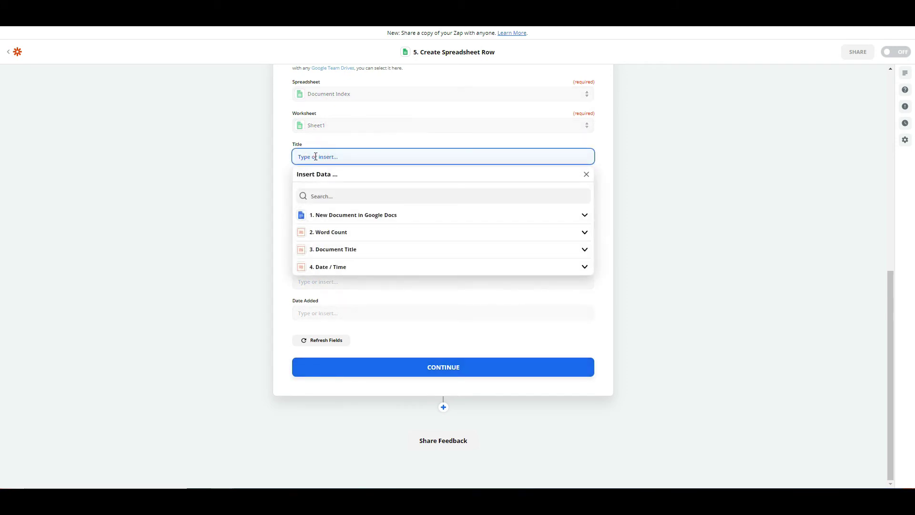
pyautogui.click(332, 251)
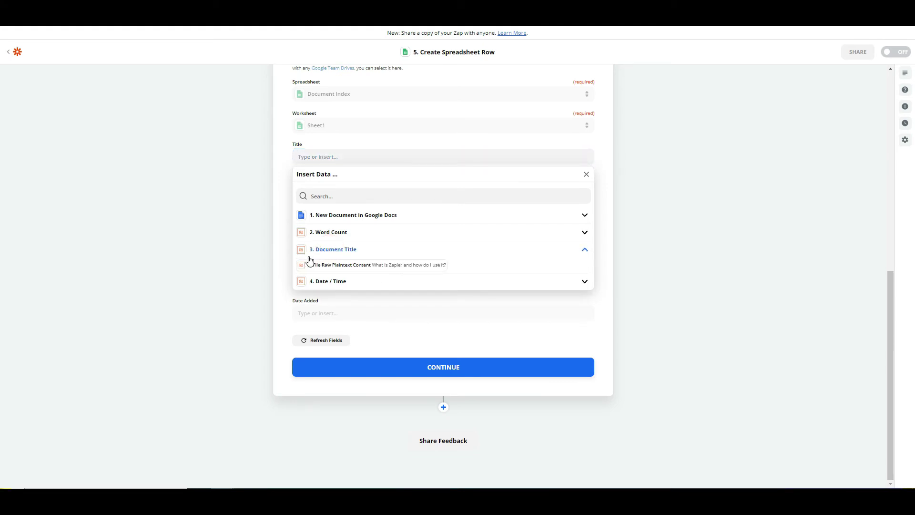
pyautogui.click(323, 266)
pyautogui.click(284, 230)
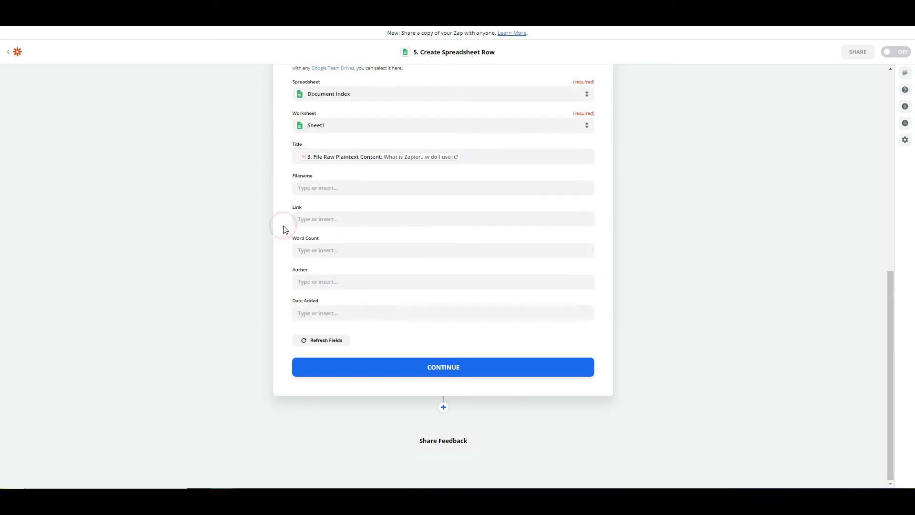
pyautogui.click(316, 188)
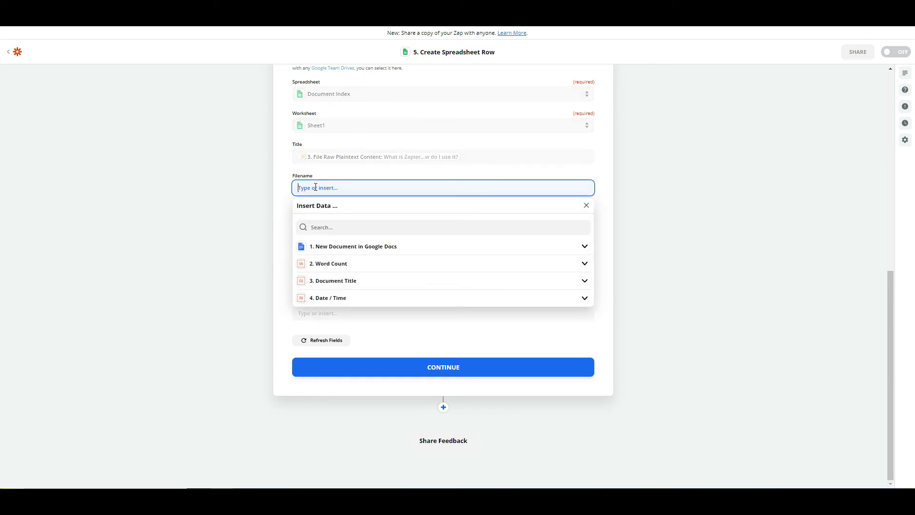
pyautogui.click(322, 247)
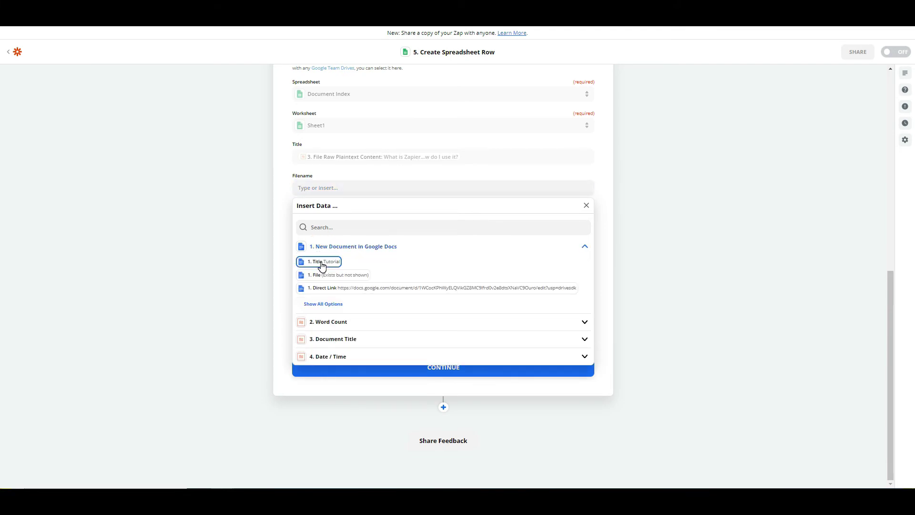
pyautogui.click(320, 262)
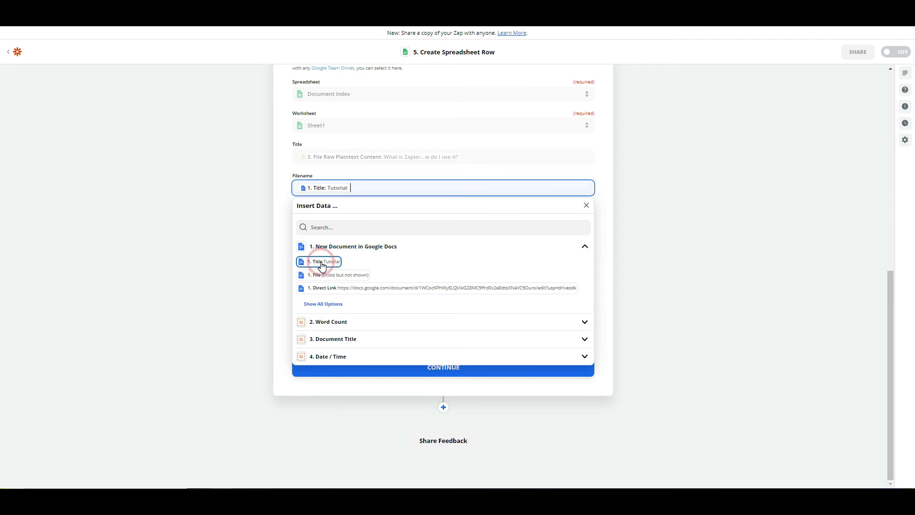
pyautogui.click(277, 218)
# Map the Link column to the trigger's Direct Link and the Word Count column to the Word Count step's output.
pyautogui.click(311, 217)
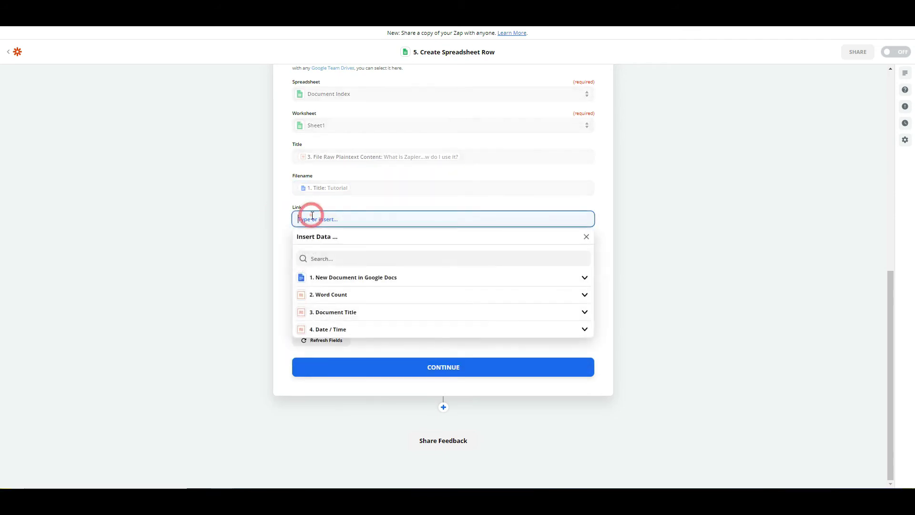
pyautogui.click(330, 277)
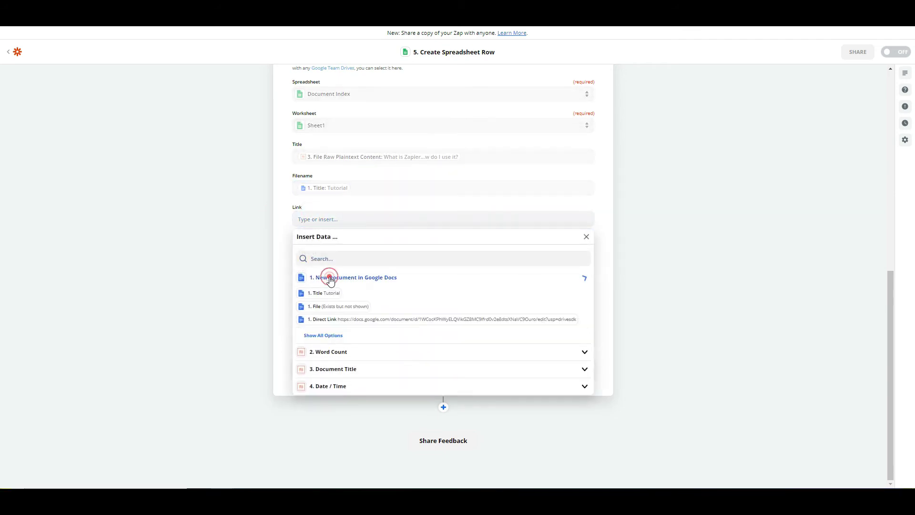
pyautogui.click(342, 323)
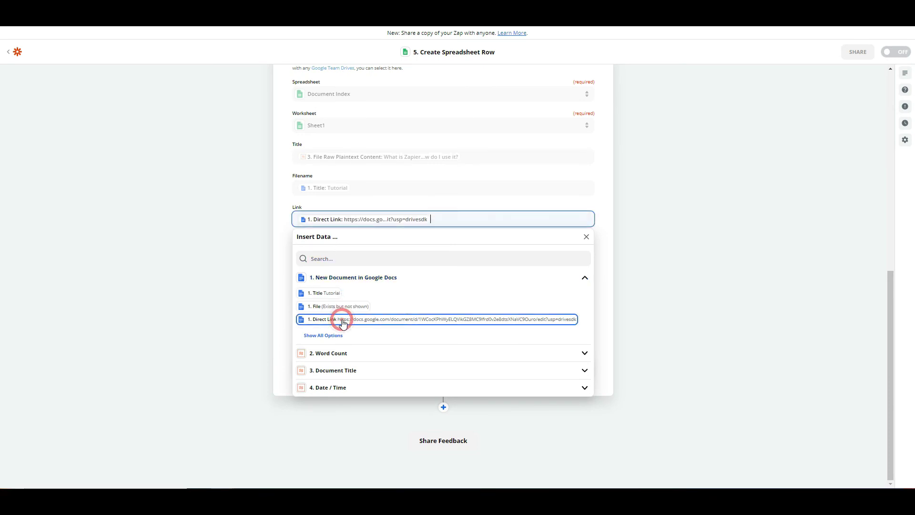
pyautogui.click(285, 254)
pyautogui.click(314, 250)
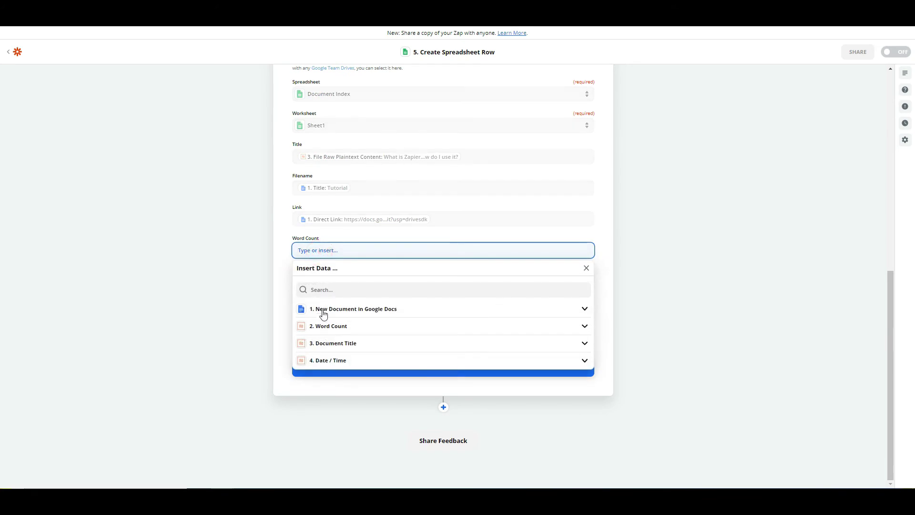
pyautogui.click(326, 330)
pyautogui.click(336, 342)
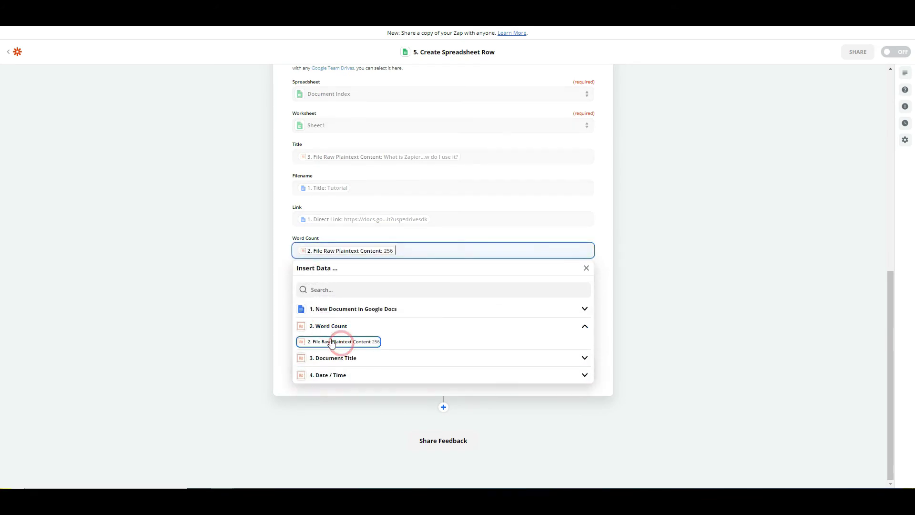
pyautogui.click(289, 317)
# Map the Author column to Owners Display Name from the full list of Google Docs trigger data.
pyautogui.click(306, 280)
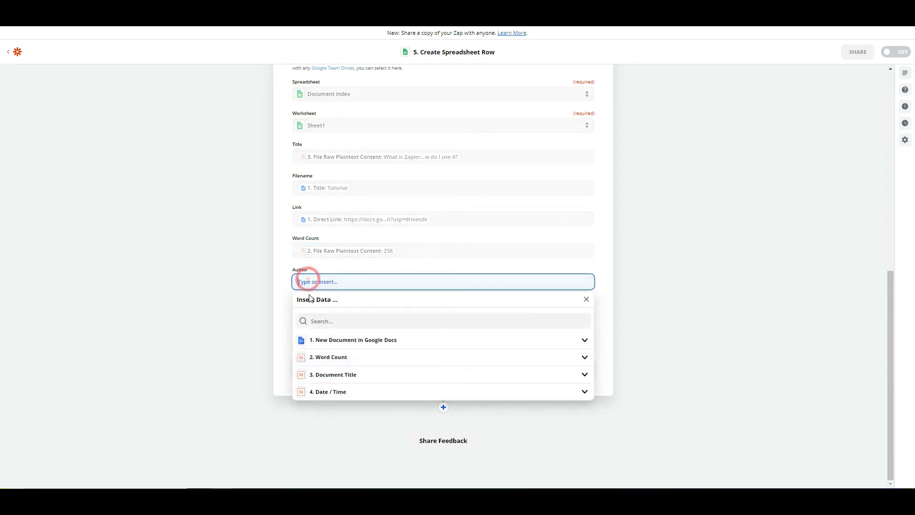
pyautogui.click(312, 350)
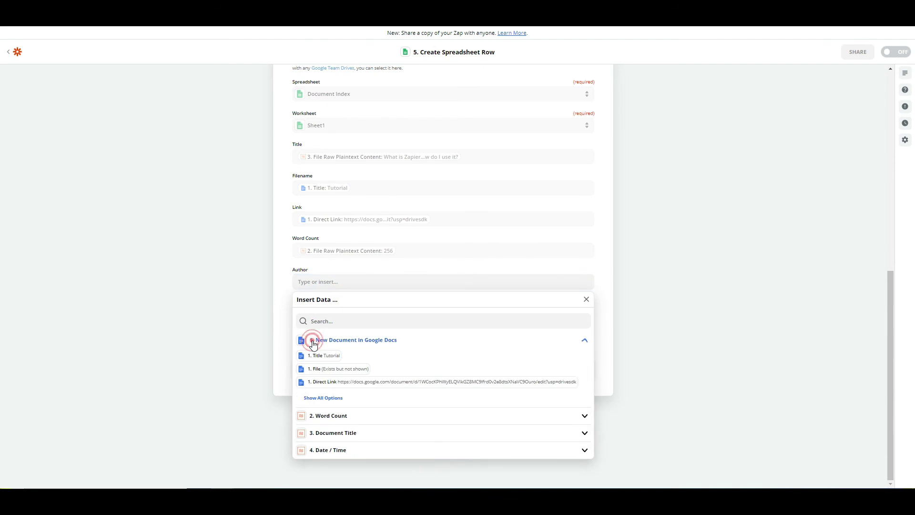
pyautogui.click(315, 401)
pyautogui.scroll(-1, 352, 380)
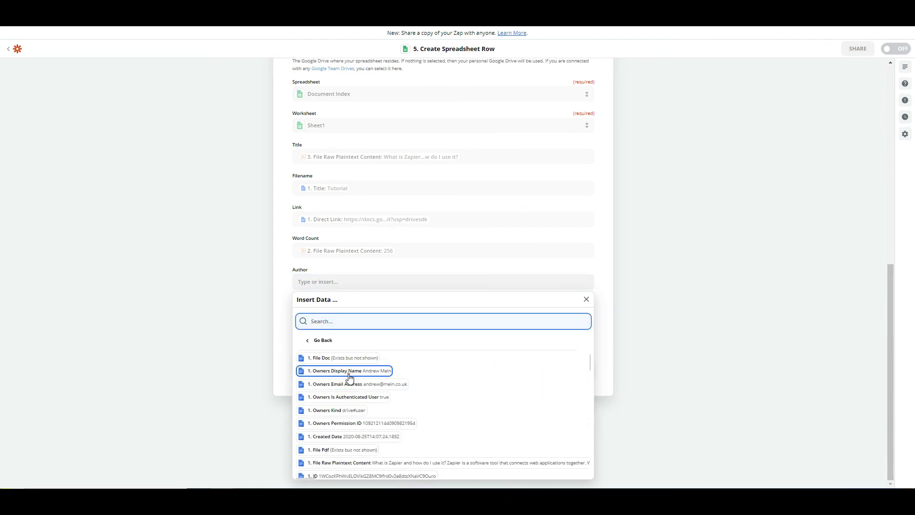
pyautogui.click(350, 371)
pyautogui.click(290, 317)
# Map the Date Added column to the Date / Time step's Createddate output and finish customizing the spreadsheet row.
pyautogui.click(316, 314)
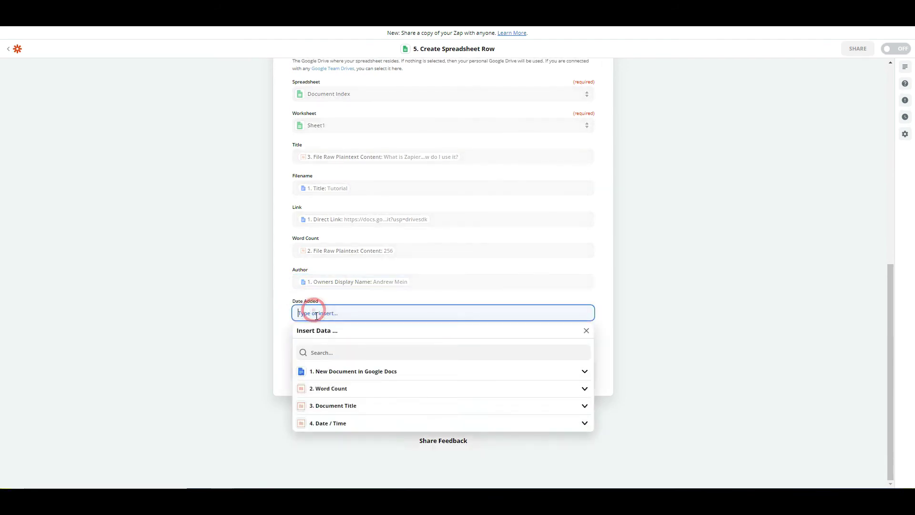
pyautogui.click(334, 424)
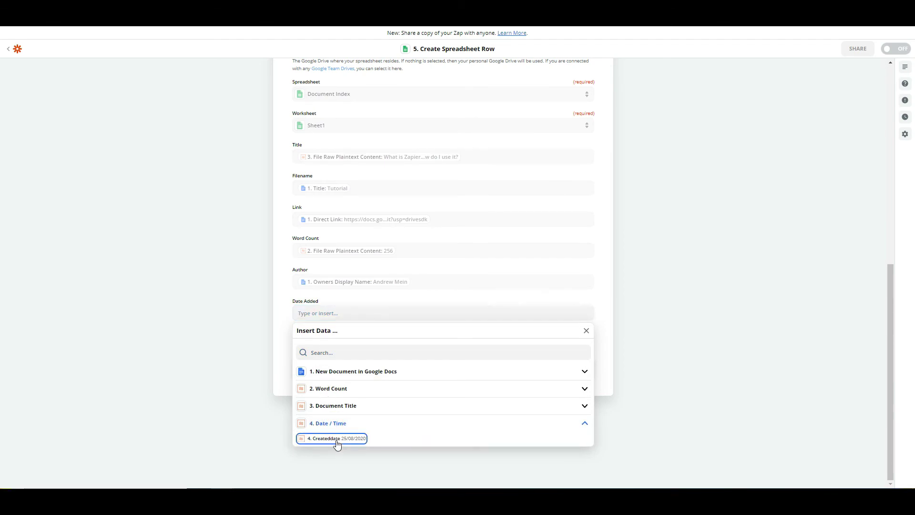
pyautogui.click(335, 438)
pyautogui.click(279, 315)
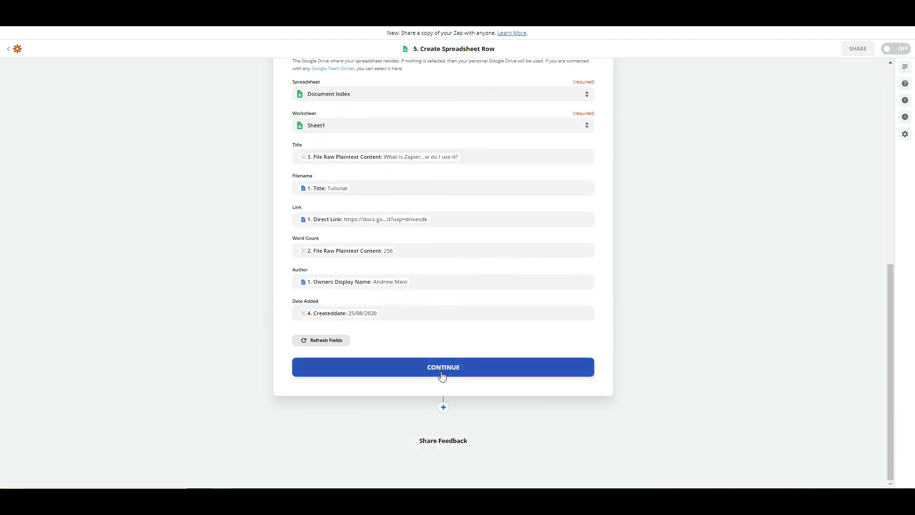
pyautogui.click(442, 376)
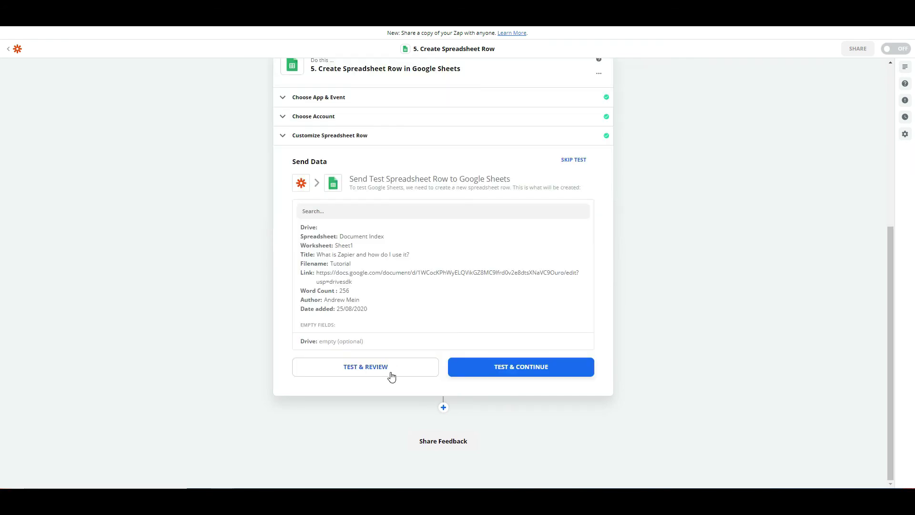
# Send a test row to Google Sheets, check it in the Document Index spreadsheet, and turn on the zap.
pyautogui.click(390, 377)
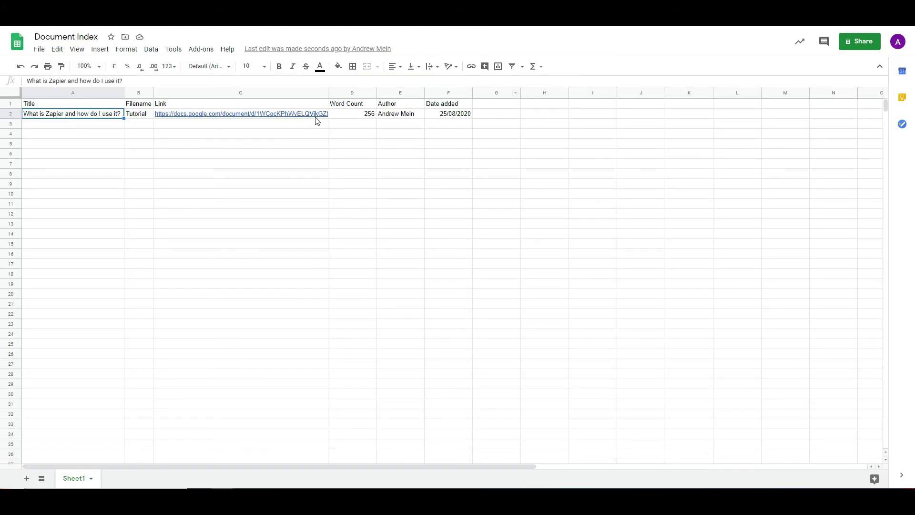
pyautogui.moveTo(230, 115)
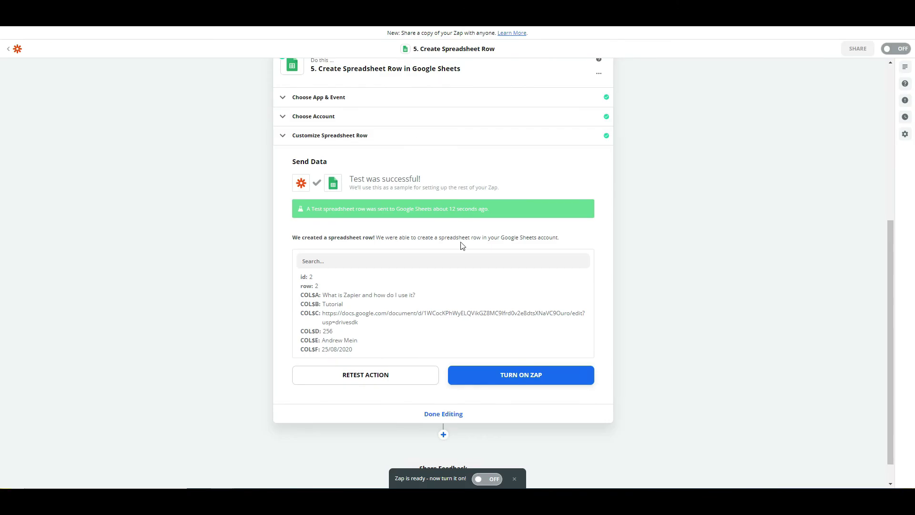
pyautogui.click(506, 379)
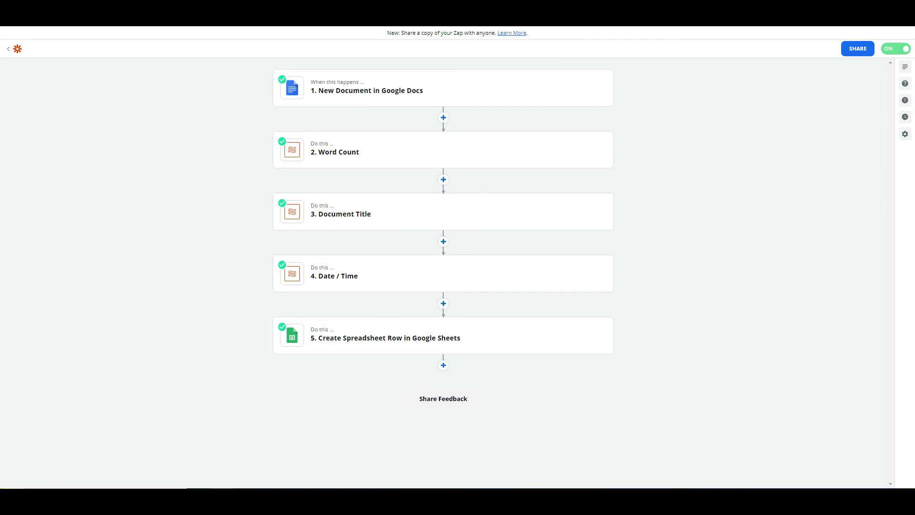
# Copy the whole article about what Zapier is from the source document in the other window.
pyautogui.click(4, 200)
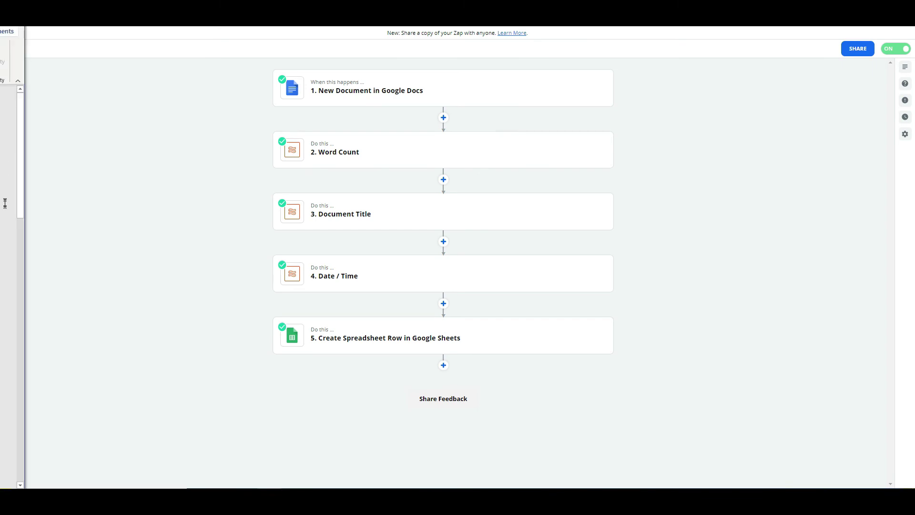
pyautogui.scroll(-10, 5, 387)
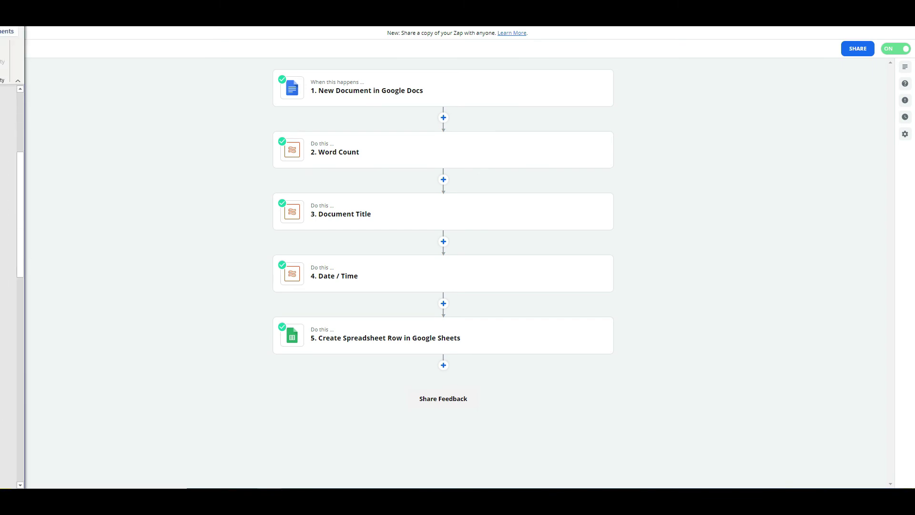
pyautogui.press('Print')
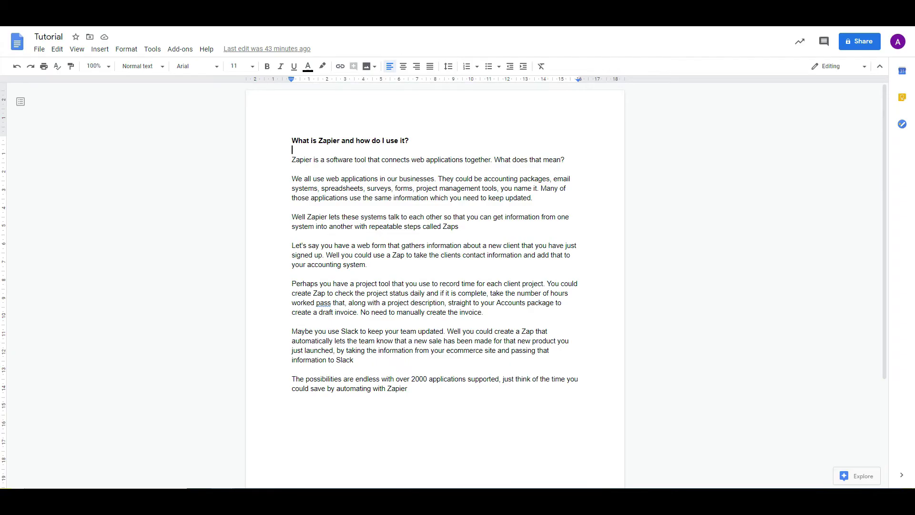
# From the Tutorial document in Google Docs, create a new blank document and name it Tutorial2.
pyautogui.click(39, 49)
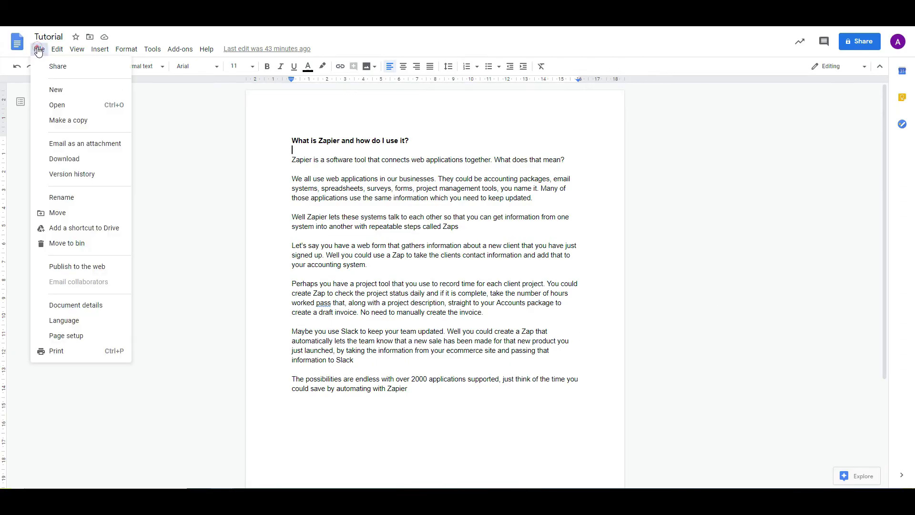
pyautogui.click(48, 95)
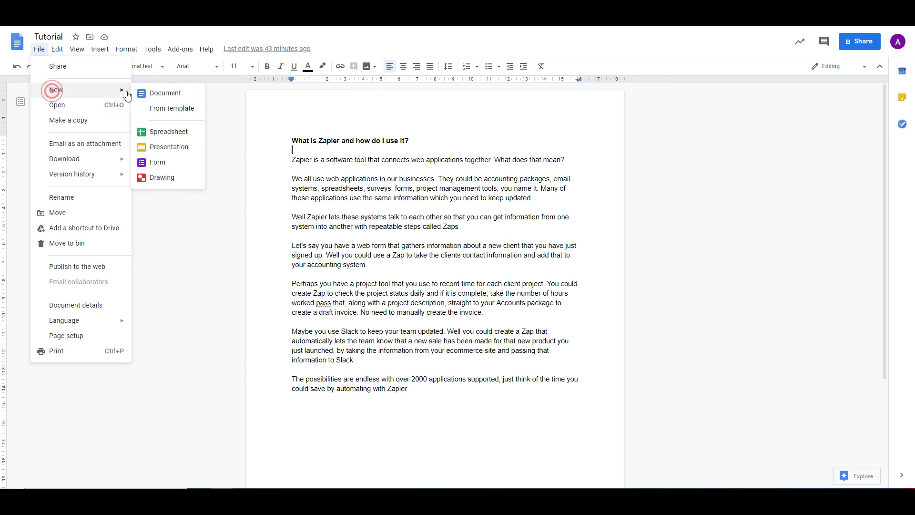
pyautogui.click(155, 92)
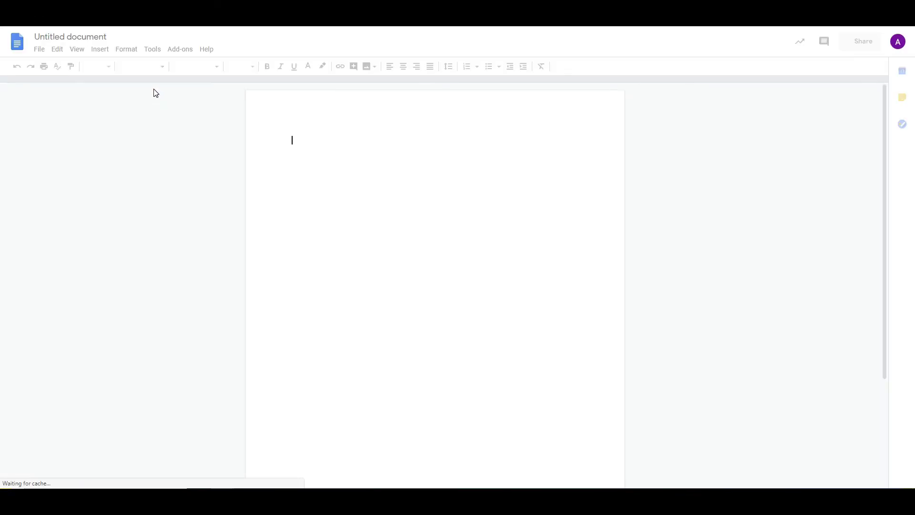
pyautogui.click(87, 40)
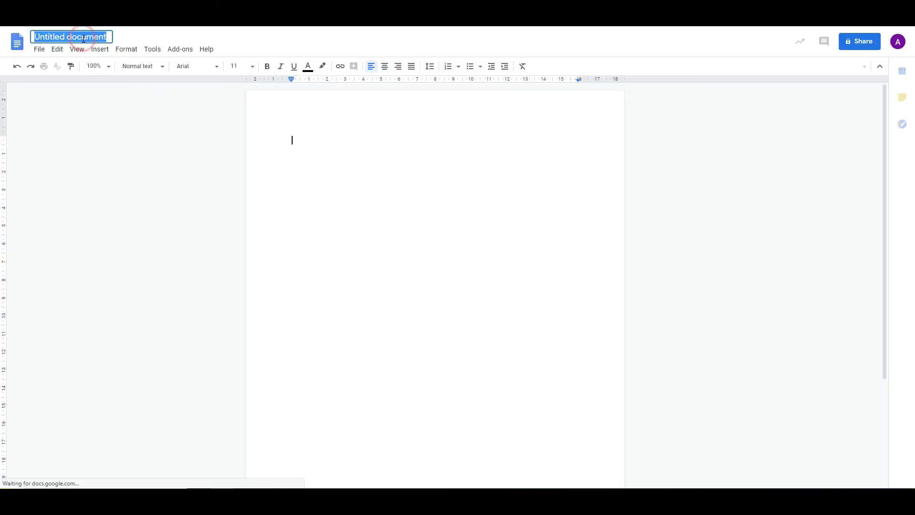
pyautogui.write('Tu')
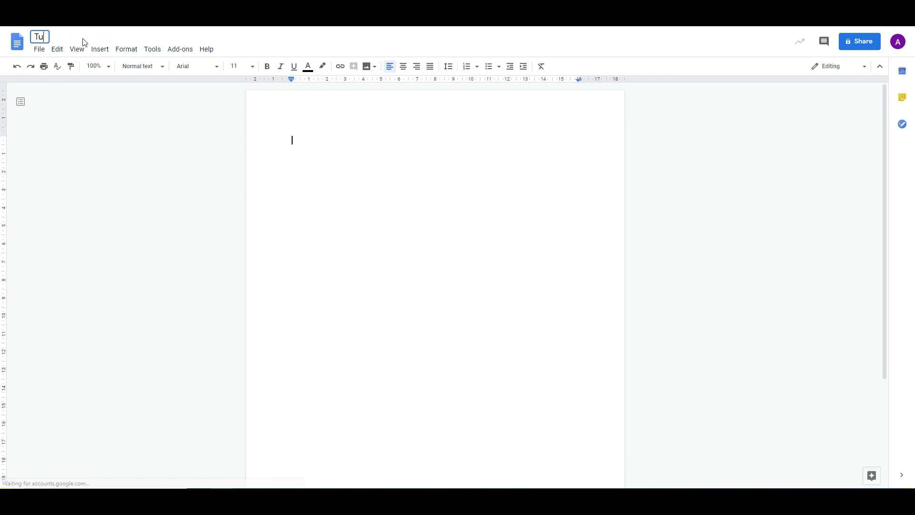
pyautogui.write('torial2')
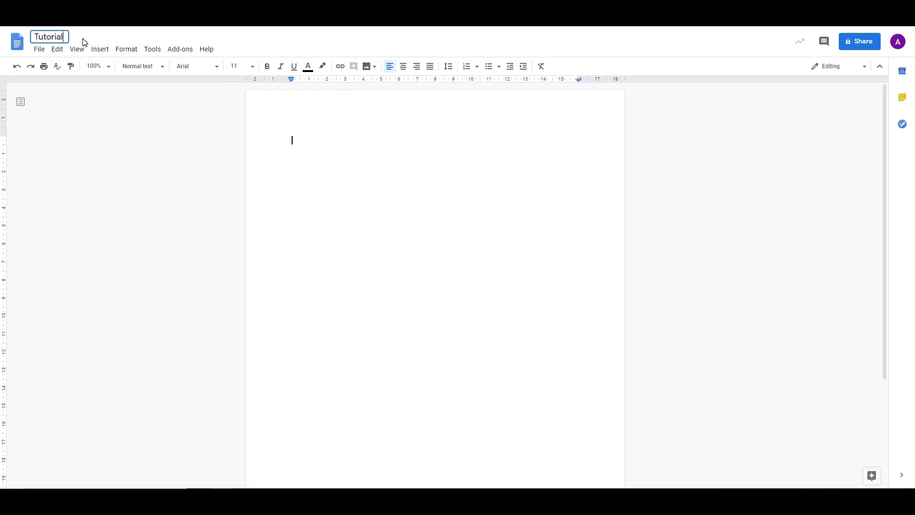
# Paste the copied Zapier article into the body of the blank Tutorial2 document.
pyautogui.click(339, 139)
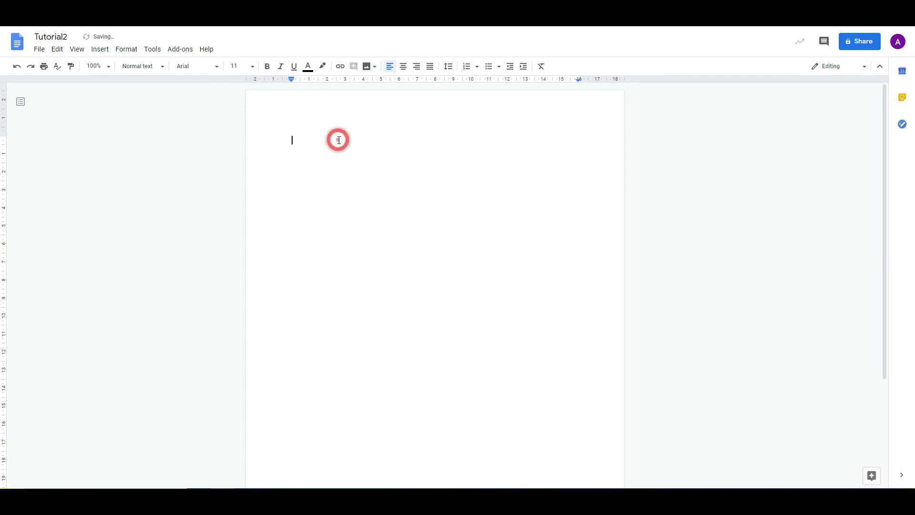
pyautogui.hotkey('ctrl', 'v')
pyautogui.scroll(3, 333, 157)
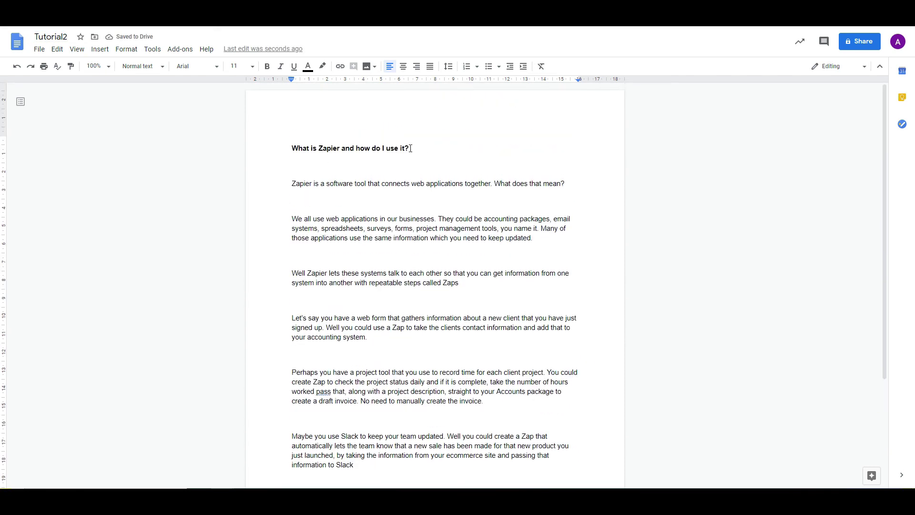
# Change the article's heading to "What is Zapier and how do I use it successfully?".
pyautogui.click(411, 148)
pyautogui.press('BackSpace')
pyautogui.write('successfully')
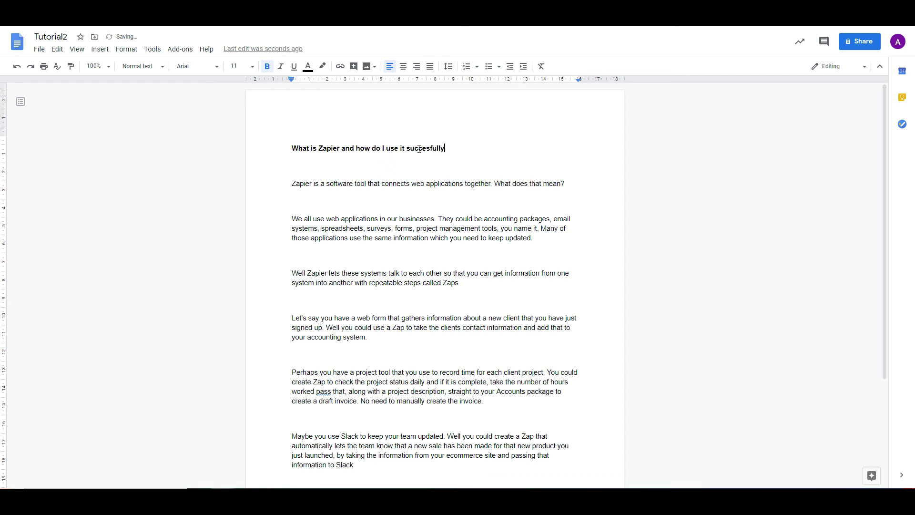
pyautogui.write('?')
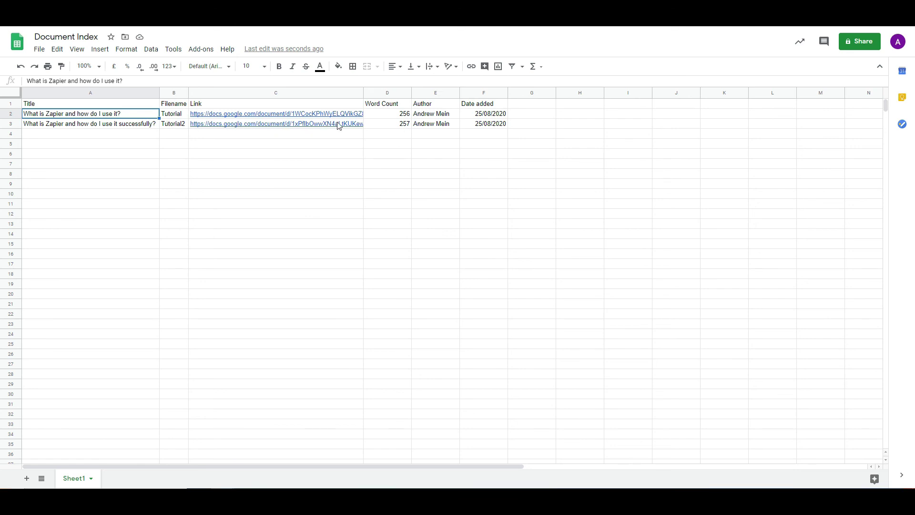
# In the Document Index spreadsheet in Google Sheets, preview the document link in the Tutorial2 row.
pyautogui.moveTo(346, 124)
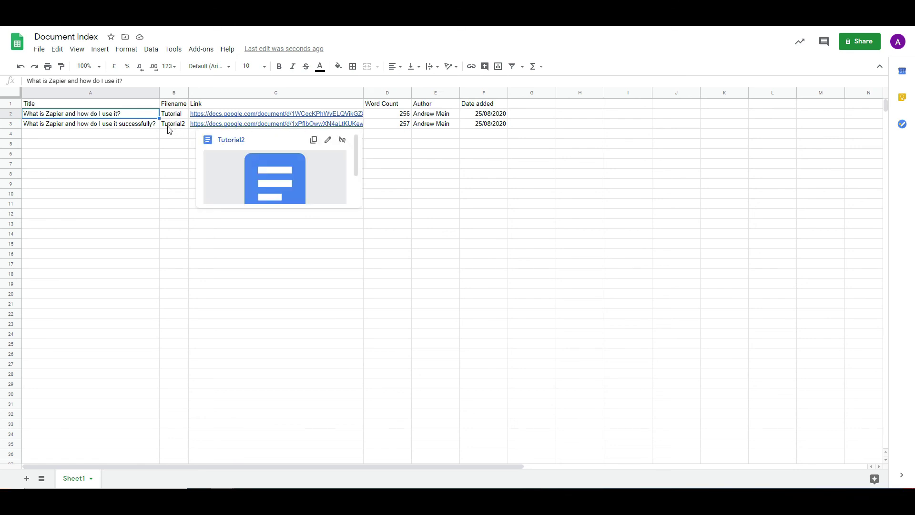